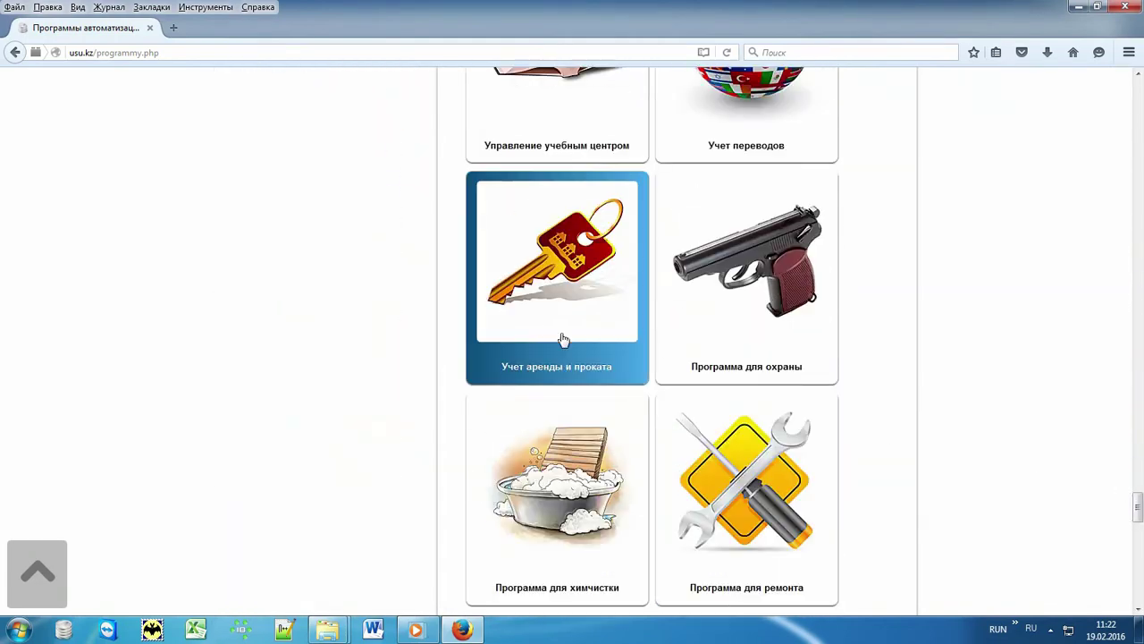
Open the «Учет аренды и проката» program page from usu.kz/programmy.php in Firefox.
{"action": "left_click", "coordinate": [539, 276]}
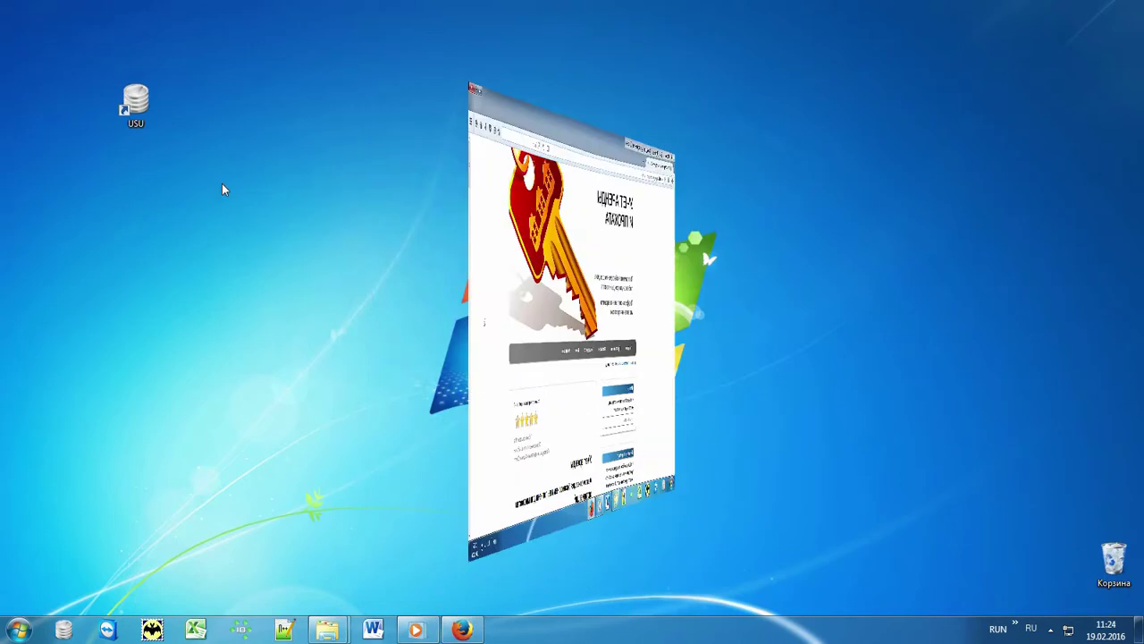
Launch USU and log in with the user name, password and role MAIN.
{"action": "double_click", "coordinate": [157, 98]}
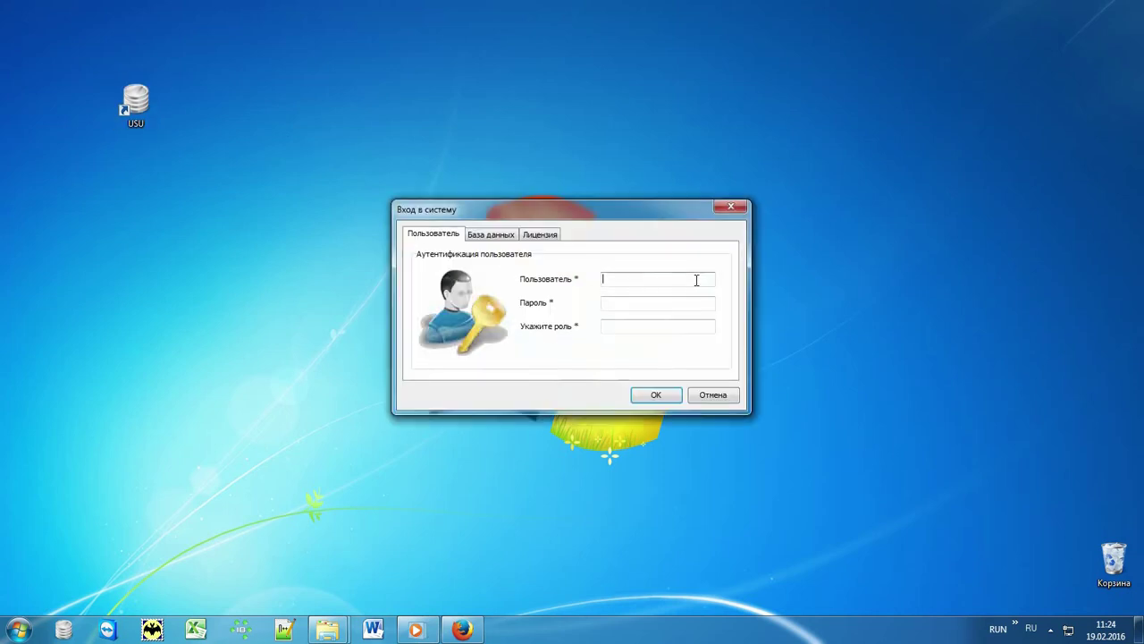
{"action": "left_click", "coordinate": [694, 279]}
{"action": "key", "text": "alt+shift"}
{"action": "type", "text": "NIKO"}
{"action": "type", "text": "*"}
{"action": "left_click", "coordinate": [679, 325]}
{"action": "type", "text": "MAIN"}
{"action": "left_click", "coordinate": [662, 395]}
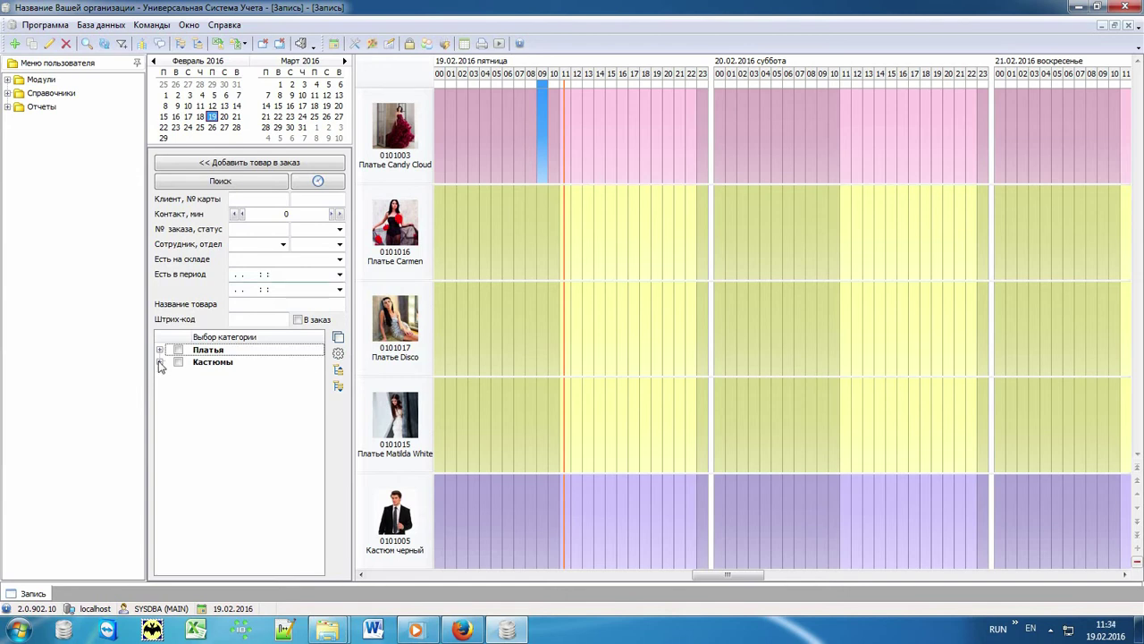
Expand the Кастюмы and Платья categories, then focus the Название товара and Штрих-код filters.
{"action": "left_click", "coordinate": [159, 362]}
{"action": "left_click", "coordinate": [160, 350]}
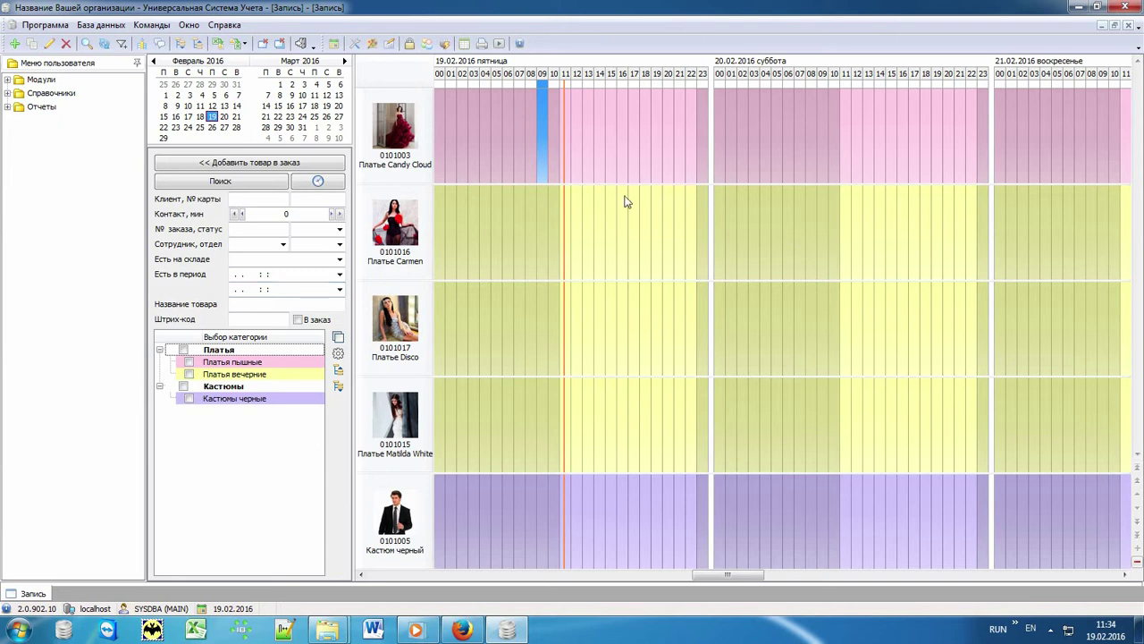
{"action": "left_click", "coordinate": [246, 307]}
{"action": "left_click", "coordinate": [246, 320]}
Set «Только рабочее время» to 1 in the schedule Параметры and apply it.
{"action": "left_click", "coordinate": [338, 353]}
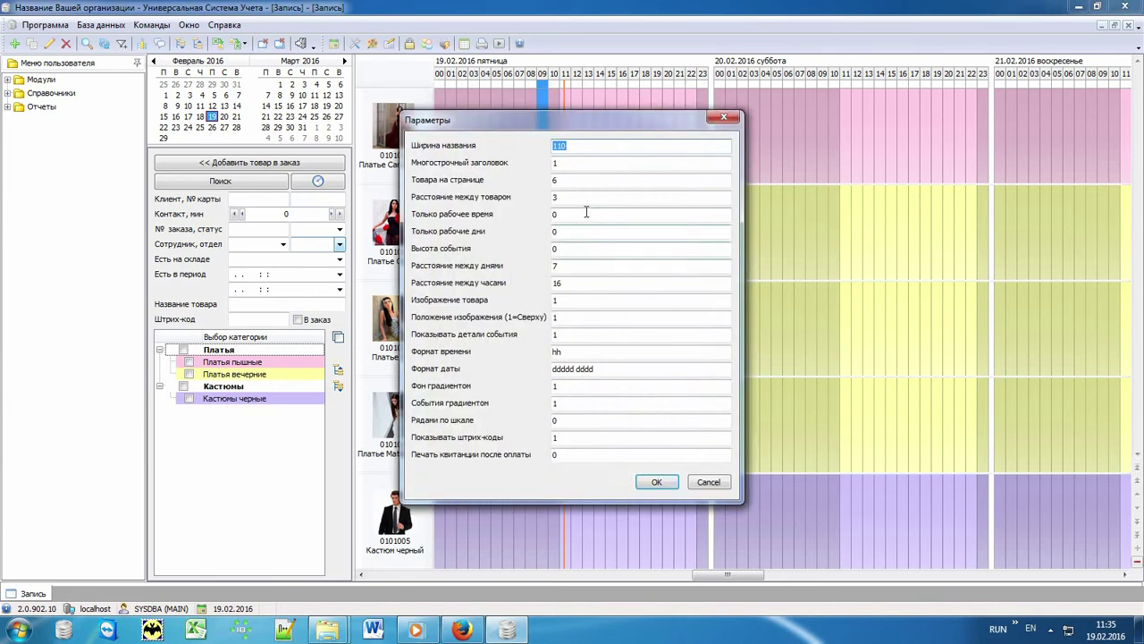
{"action": "double_click", "coordinate": [563, 215]}
{"action": "type", "text": "1"}
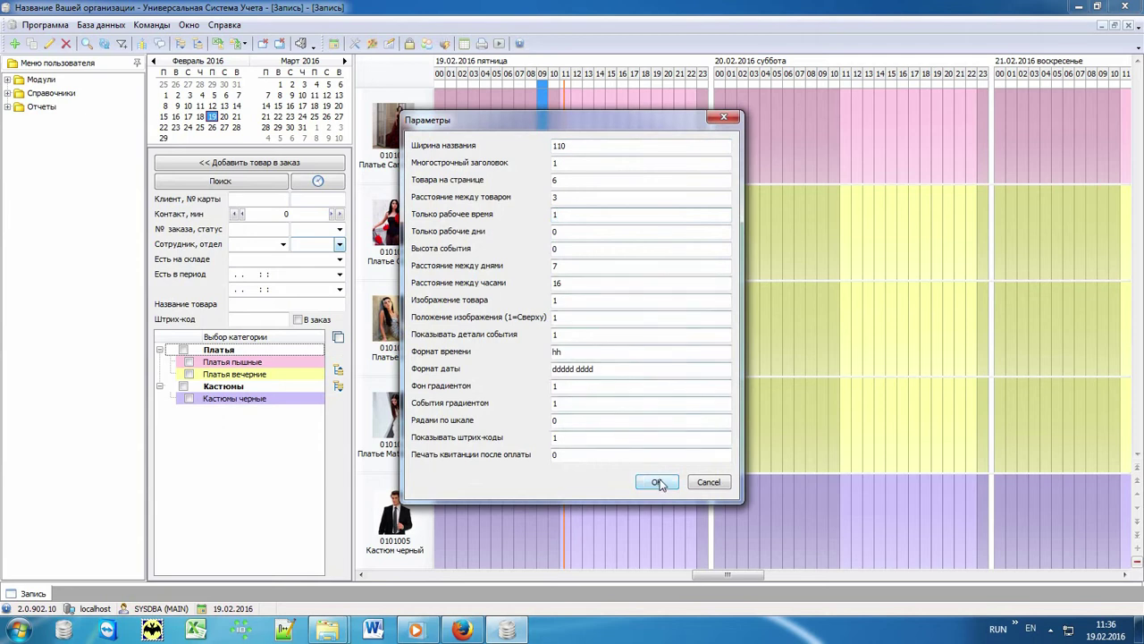
{"action": "left_click", "coordinate": [656, 482]}
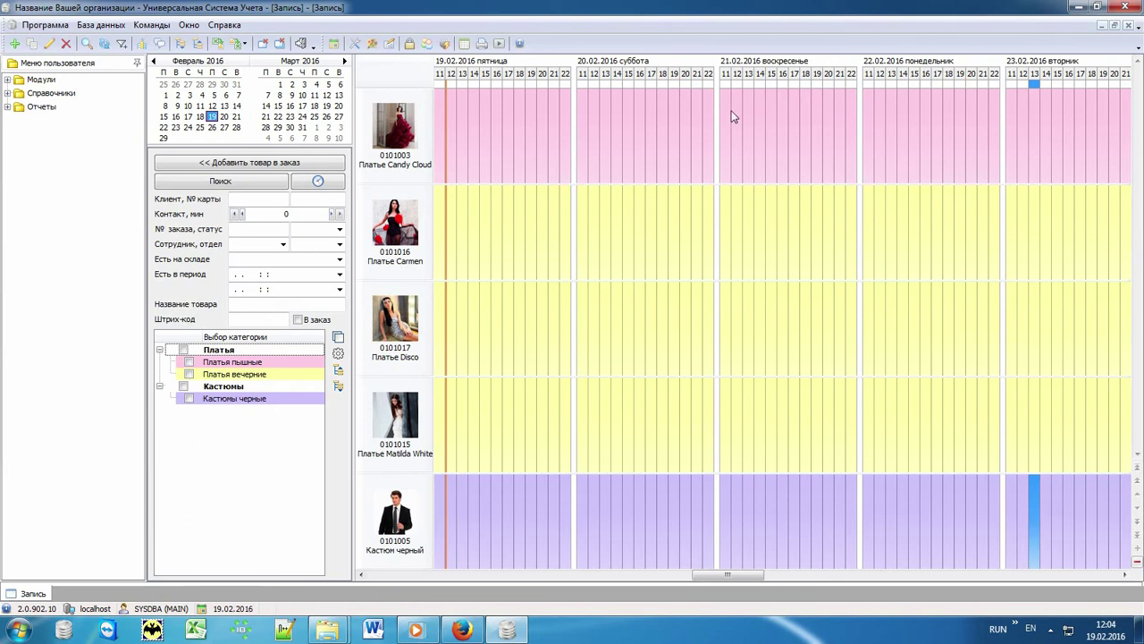
Start a Платье Carmen booking for 19.02 17:00–20.02 17:00 and bring up its client list.
{"action": "left_click", "coordinate": [509, 226]}
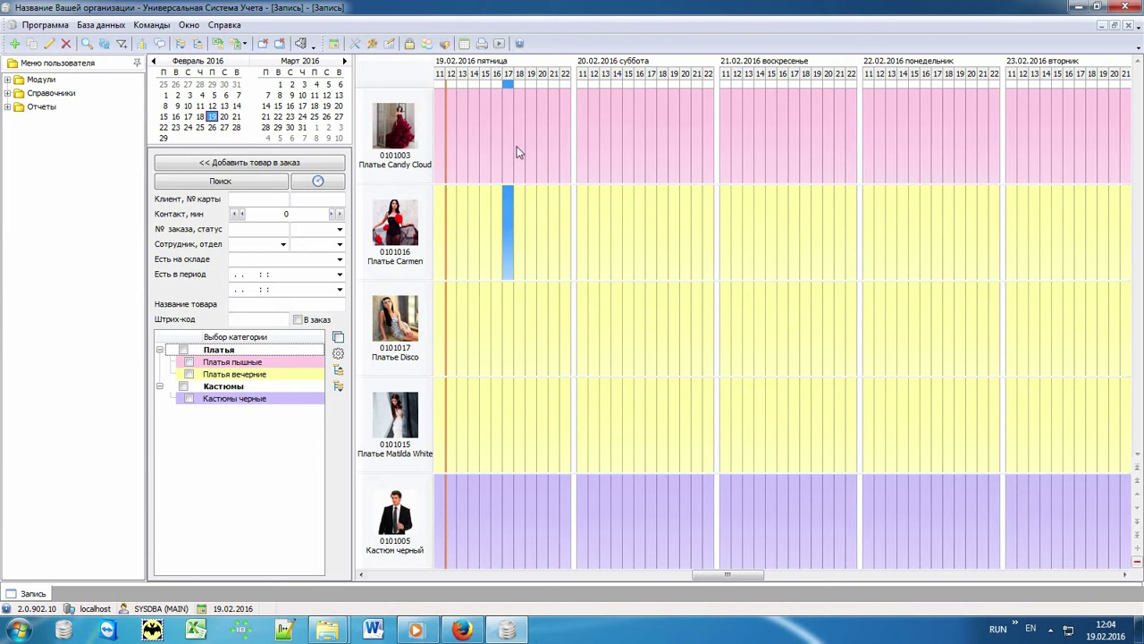
{"action": "double_click", "coordinate": [508, 211]}
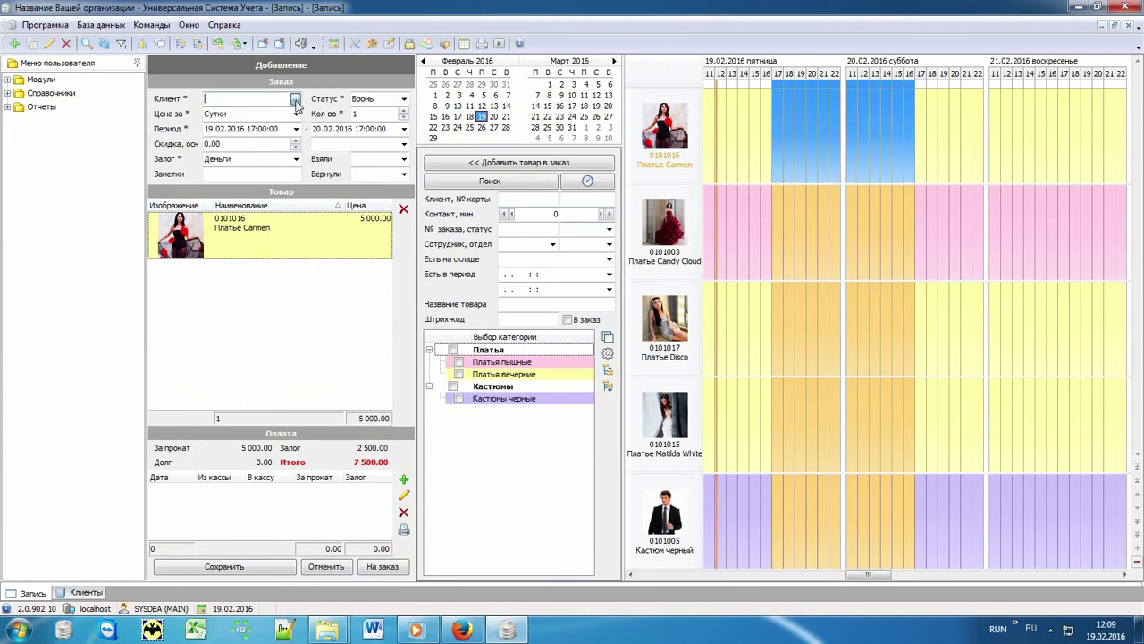
{"action": "left_click", "coordinate": [296, 101]}
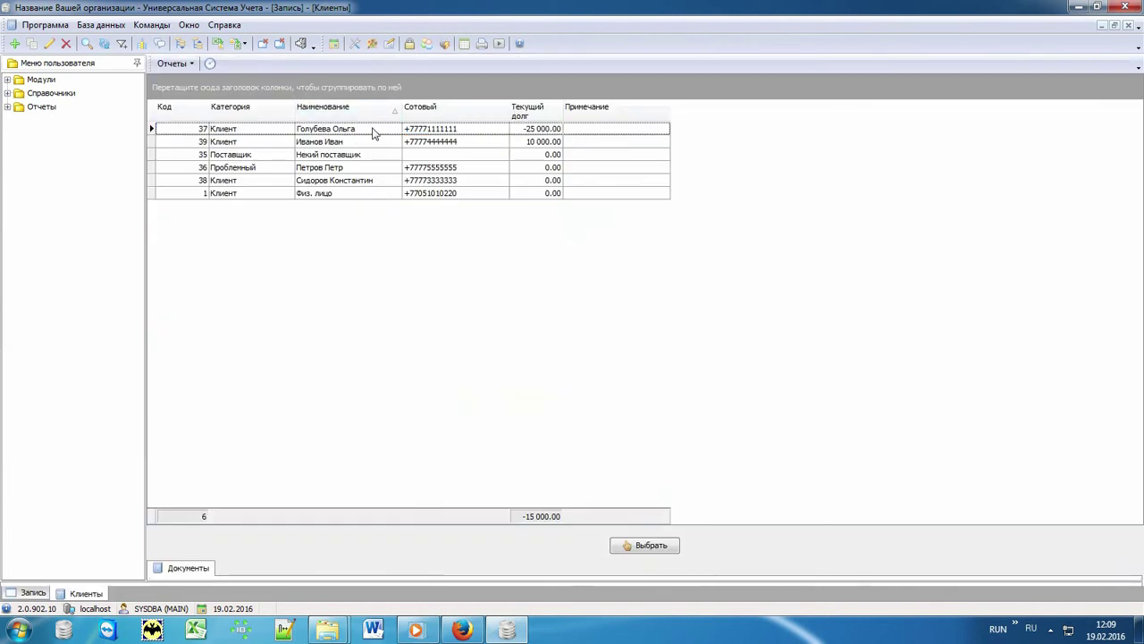
Add a client with their full name and mobile number, then assign them to order № 04127.
{"action": "left_click", "coordinate": [373, 131]}
{"action": "type", "text": "п"}
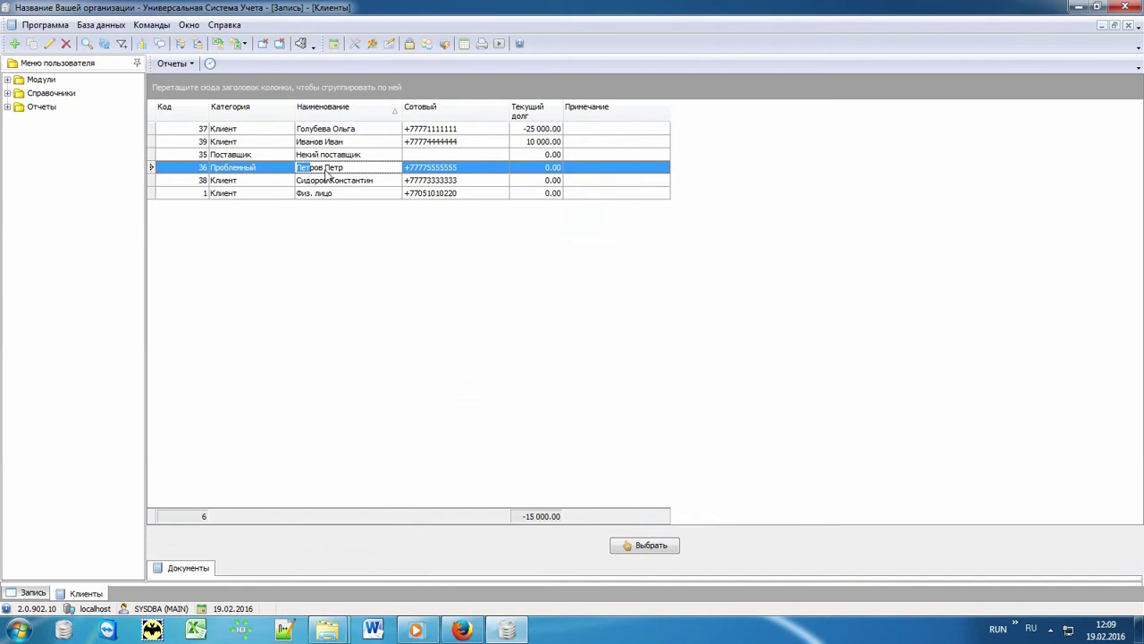
{"action": "right_click", "coordinate": [366, 242]}
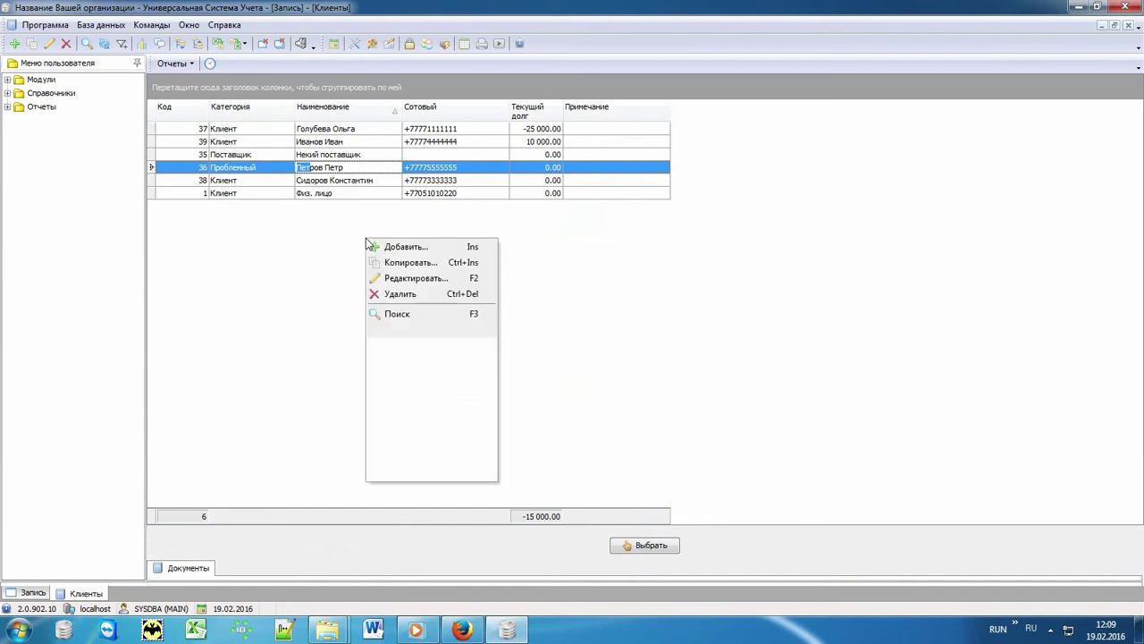
{"action": "left_click", "coordinate": [435, 250]}
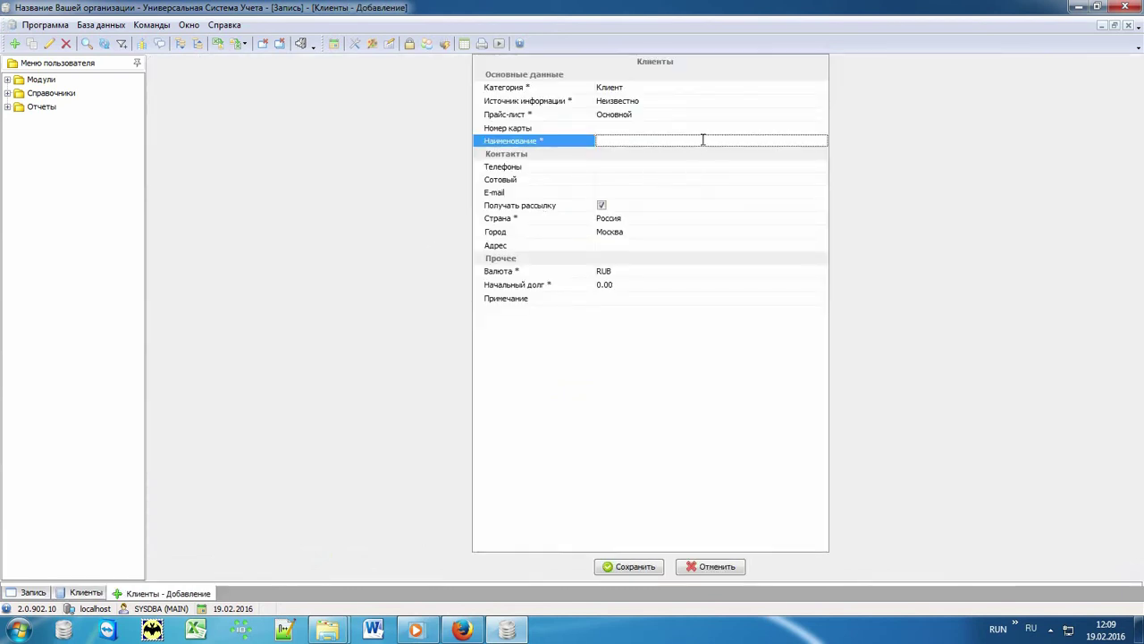
{"action": "left_click", "coordinate": [616, 177]}
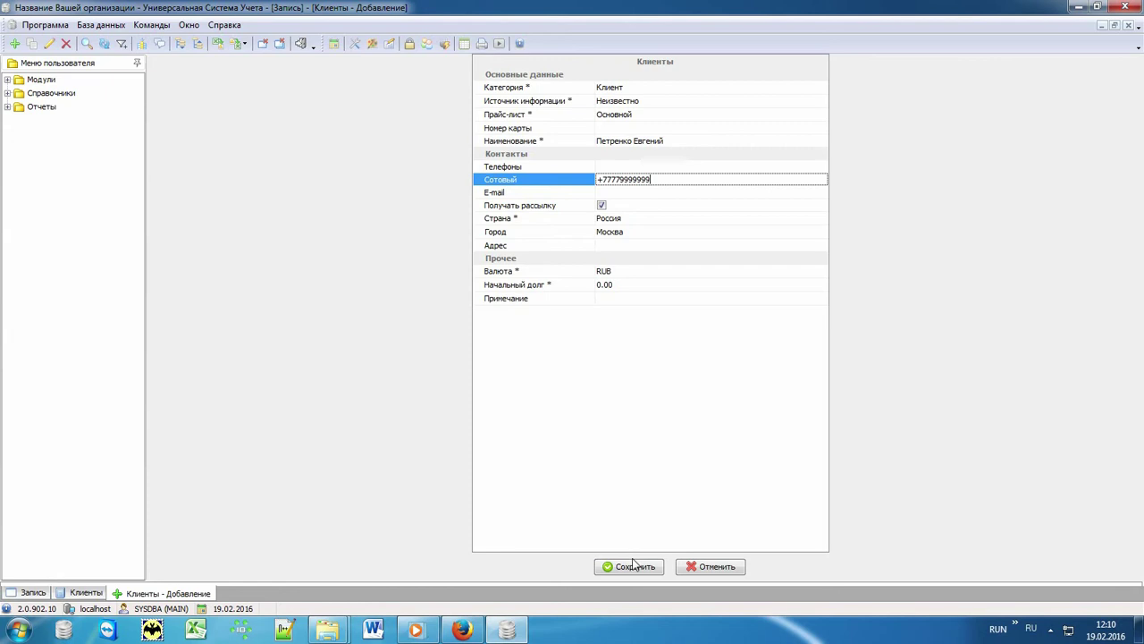
{"action": "left_click", "coordinate": [636, 566]}
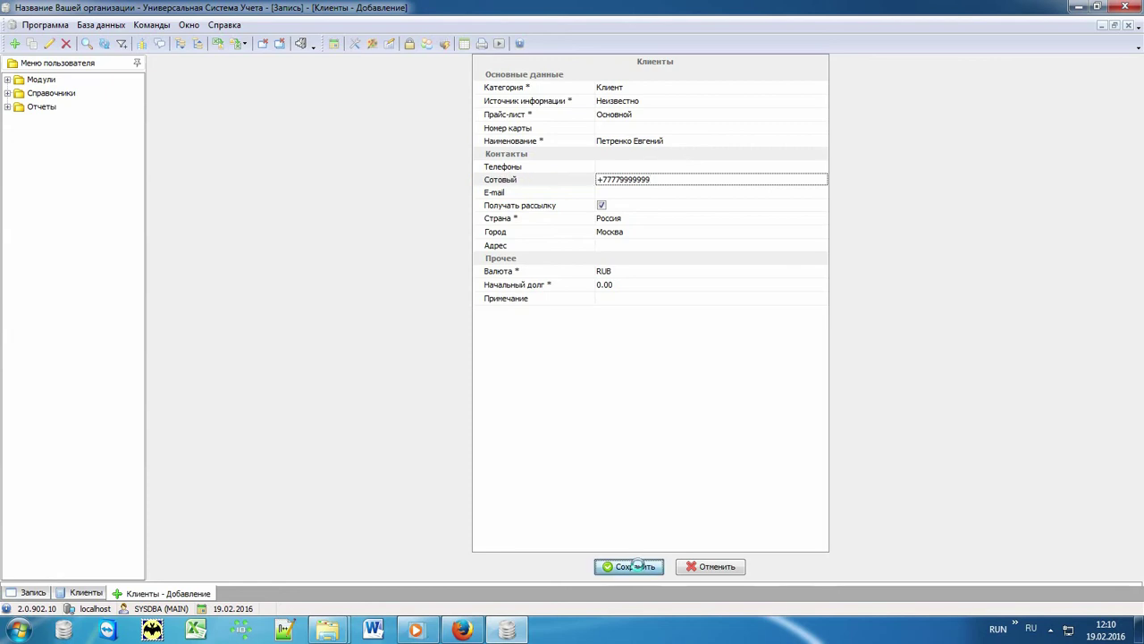
{"action": "left_click", "coordinate": [375, 168]}
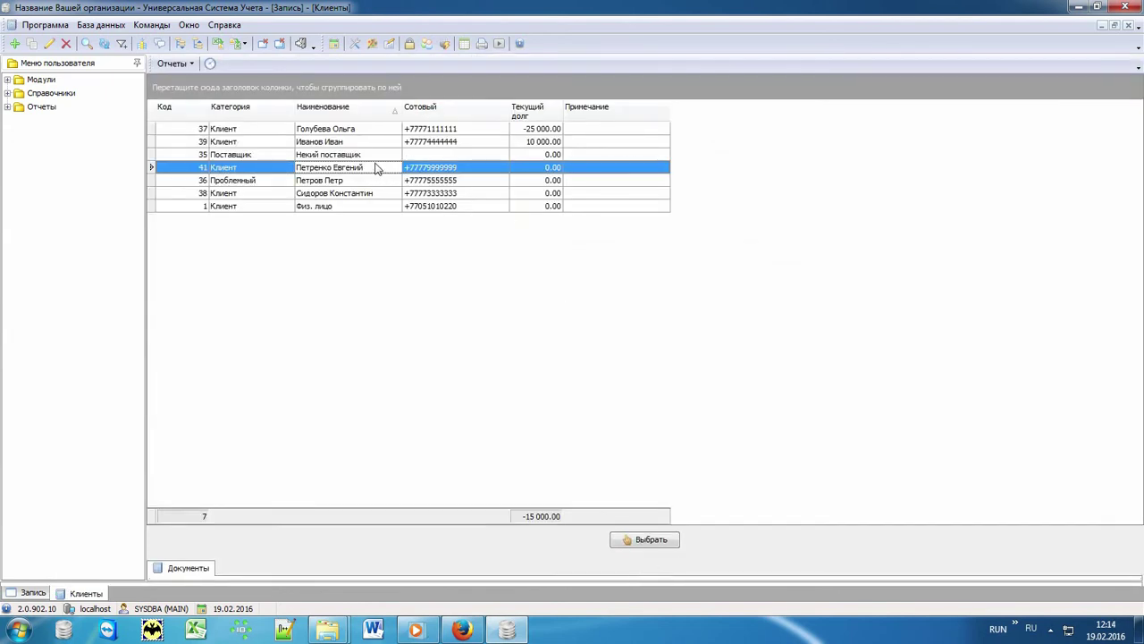
{"action": "double_click", "coordinate": [375, 168]}
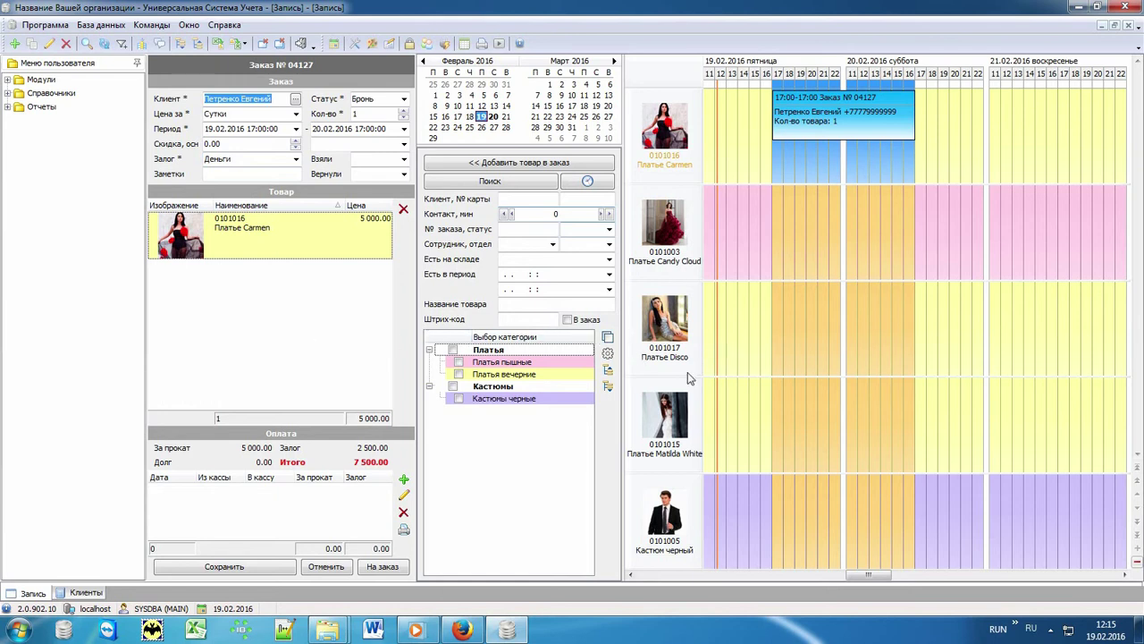
Add Платье Disco to order № 04127 and save it at 12 500.00 total.
{"action": "double_click", "coordinate": [755, 319]}
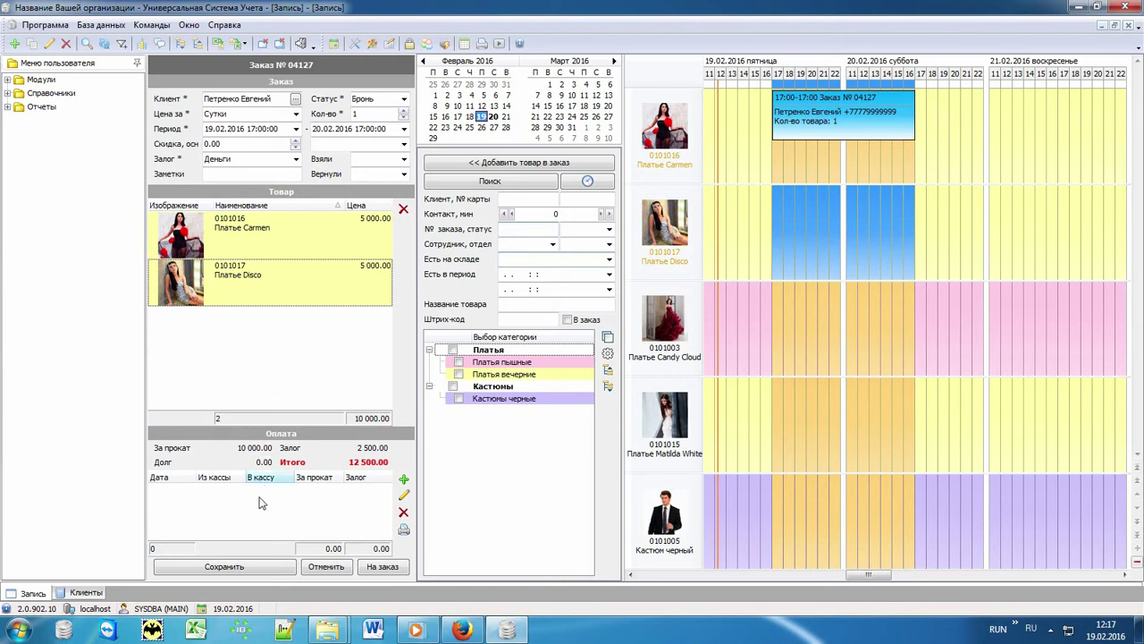
{"action": "left_click", "coordinate": [265, 568]}
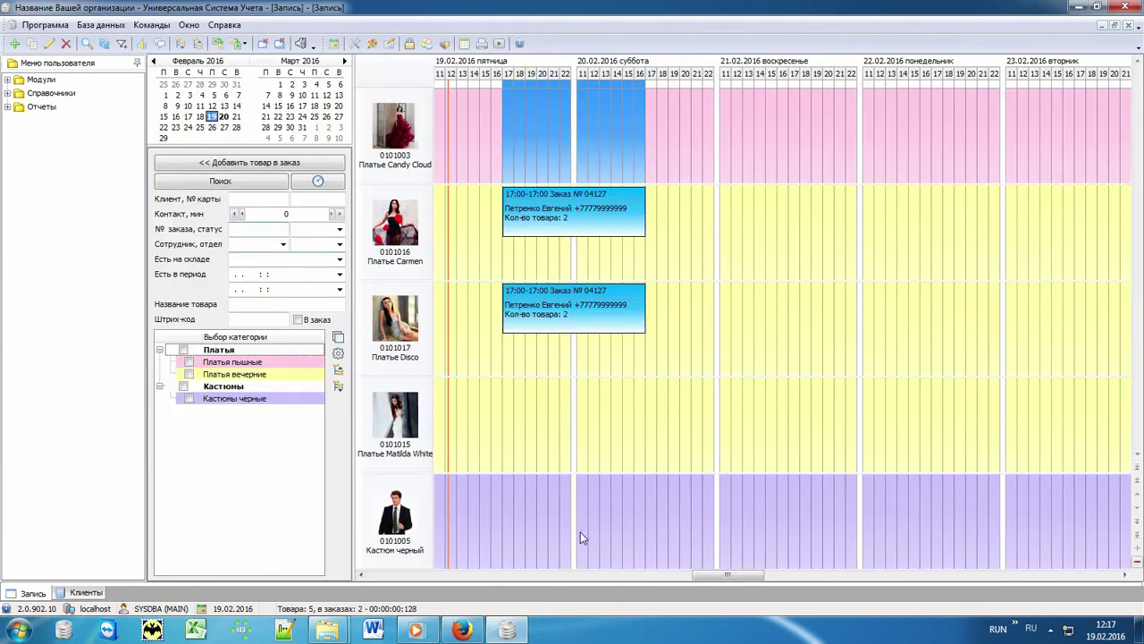
Create order № 04128 for Платье Matilda White, pay 1 500 rent plus 2 000 deposit, save as Выдано.
{"action": "left_click", "coordinate": [679, 344]}
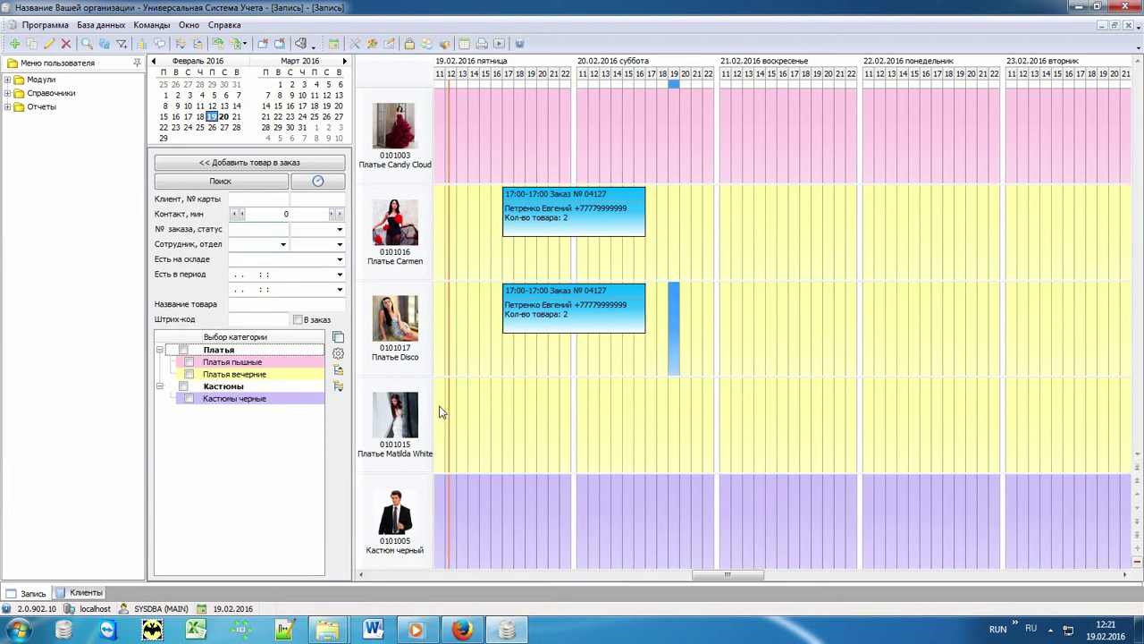
{"action": "left_click", "coordinate": [439, 408]}
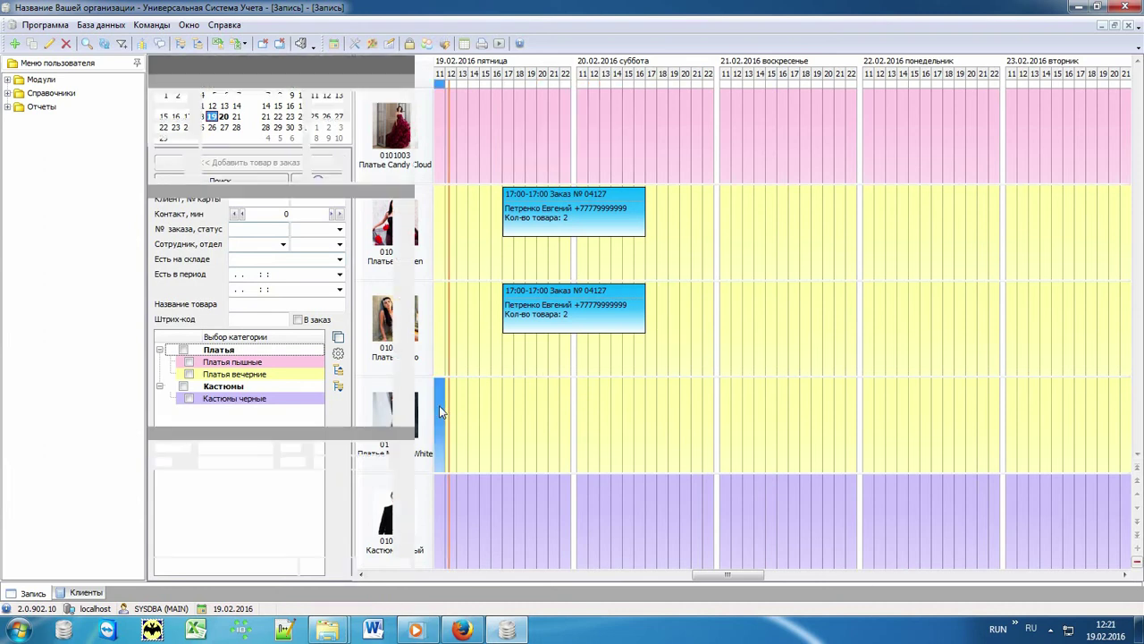
{"action": "double_click", "coordinate": [439, 411]}
{"action": "left_click", "coordinate": [293, 95]}
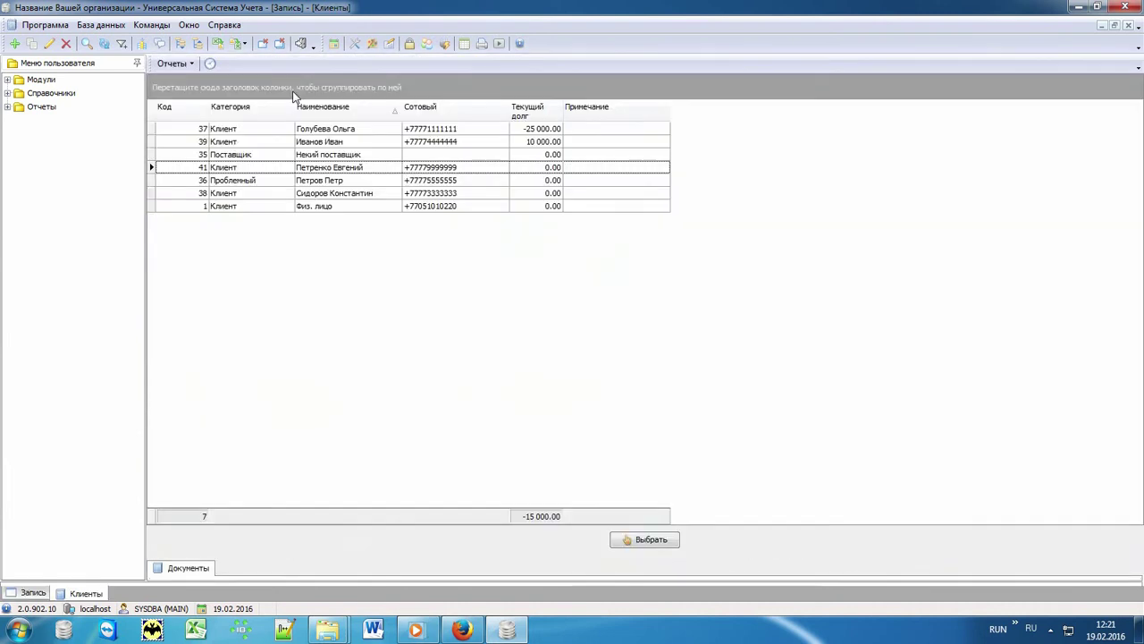
{"action": "double_click", "coordinate": [338, 193]}
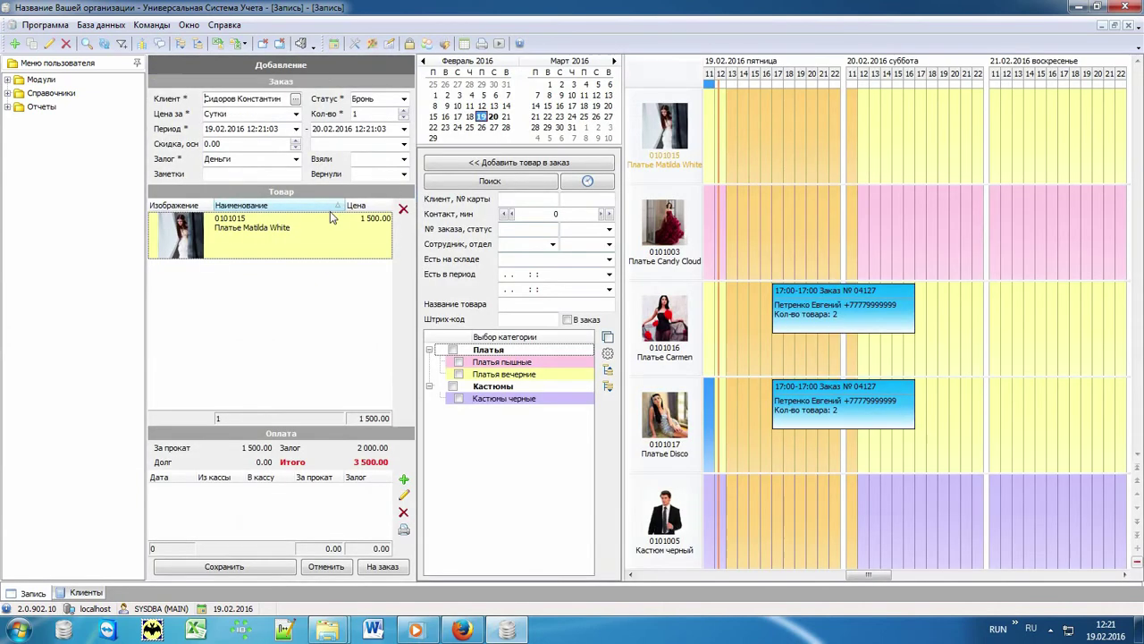
{"action": "left_click", "coordinate": [403, 480]}
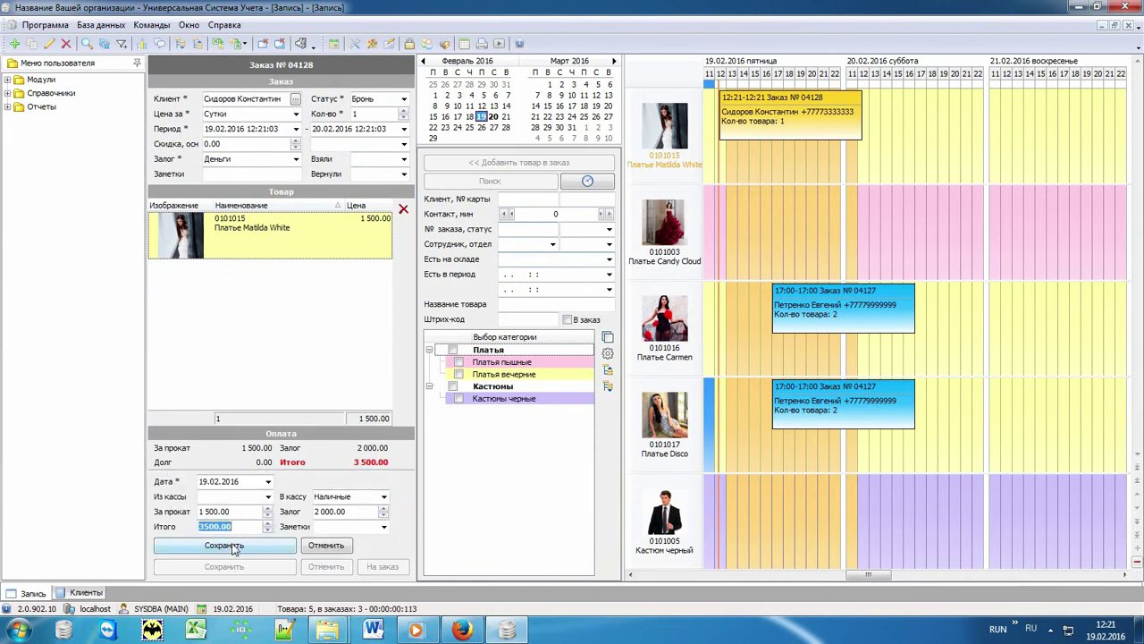
{"action": "left_click", "coordinate": [223, 545]}
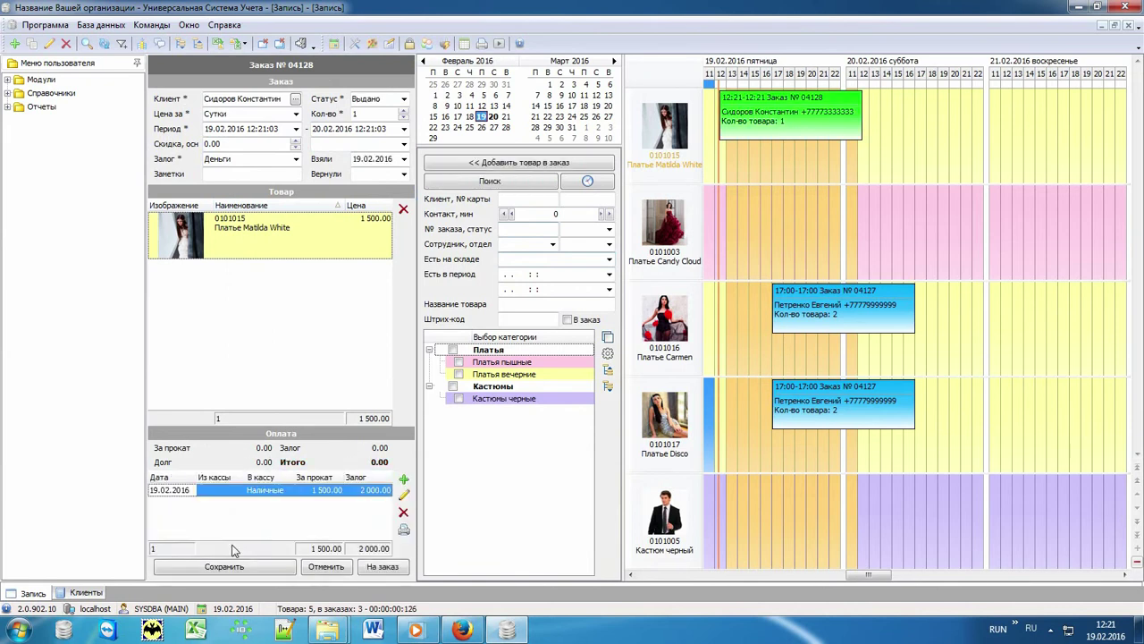
{"action": "left_click", "coordinate": [237, 570]}
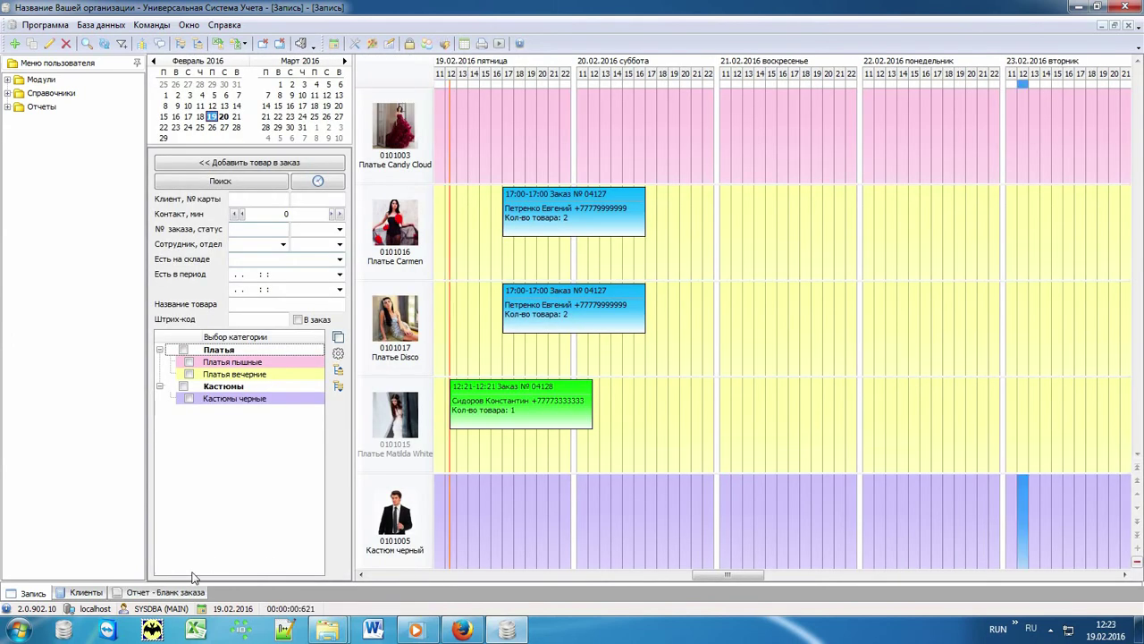
{"action": "left_click", "coordinate": [182, 594]}
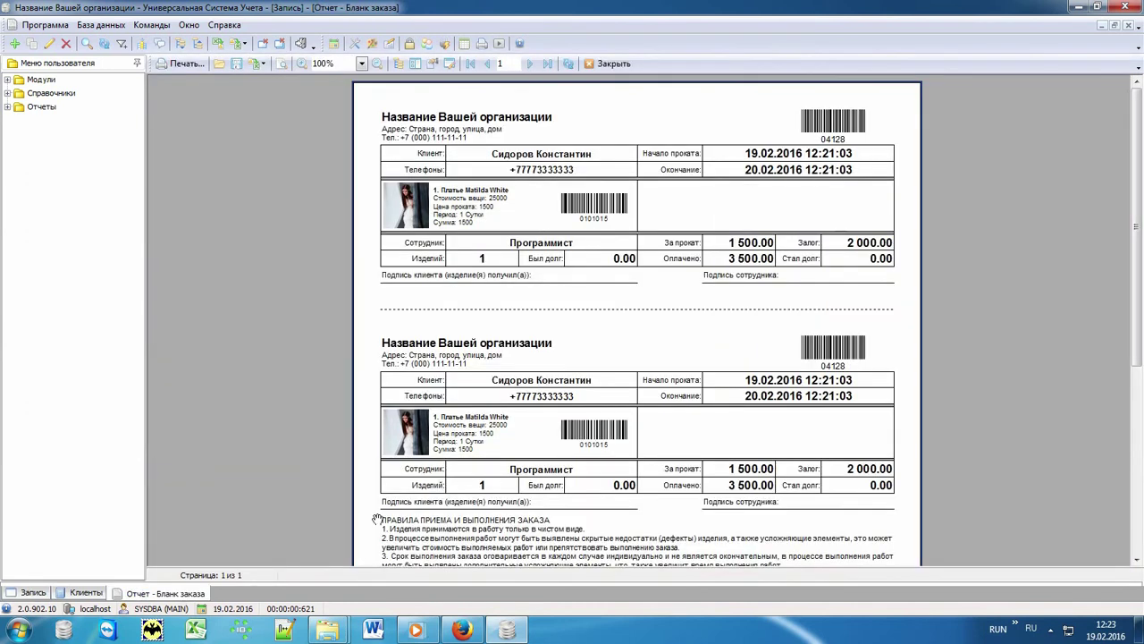
{"action": "scroll", "coordinate": [672, 516], "scroll_direction": "down", "scroll_amount": 3}
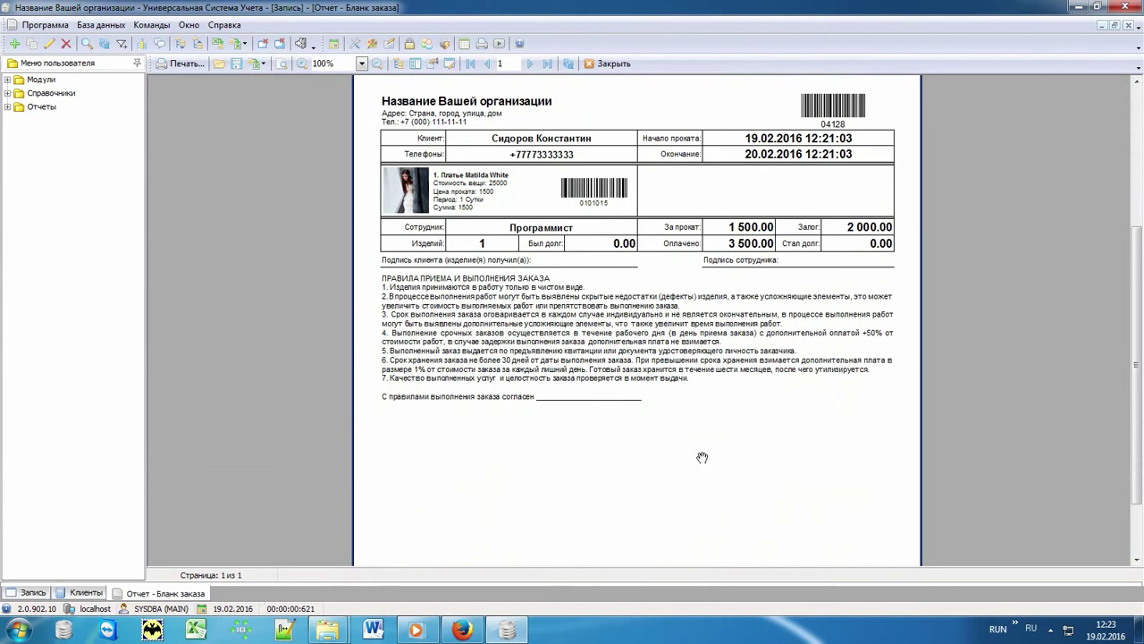
{"action": "left_click", "coordinate": [37, 594]}
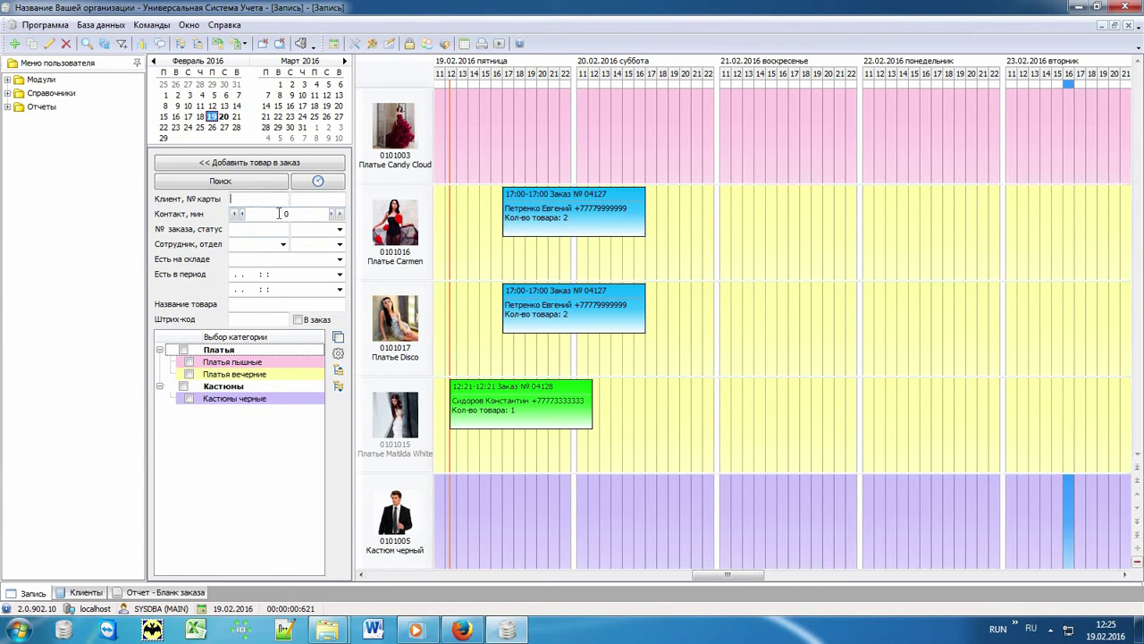
Filter the schedule by the client's name and drag order 04127 to start at 20:00.
{"action": "type", "text": "Петре"}
{"action": "key", "text": "Return"}
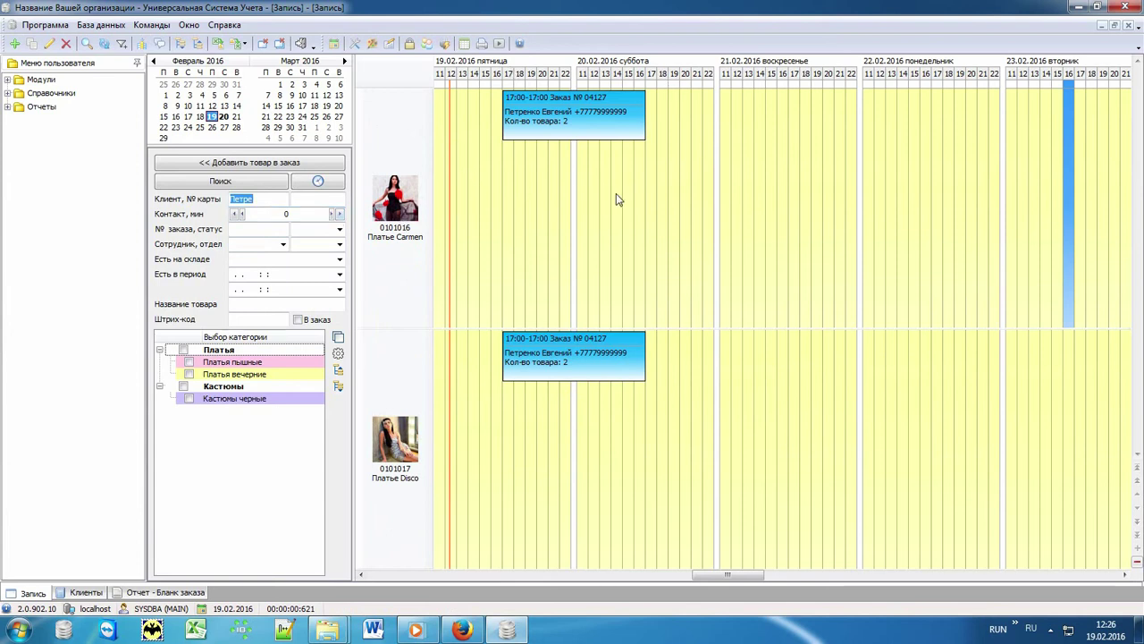
{"action": "left_click", "coordinate": [534, 122]}
{"action": "left_click_drag", "start_coordinate": [515, 118], "coordinate": [582, 140]}
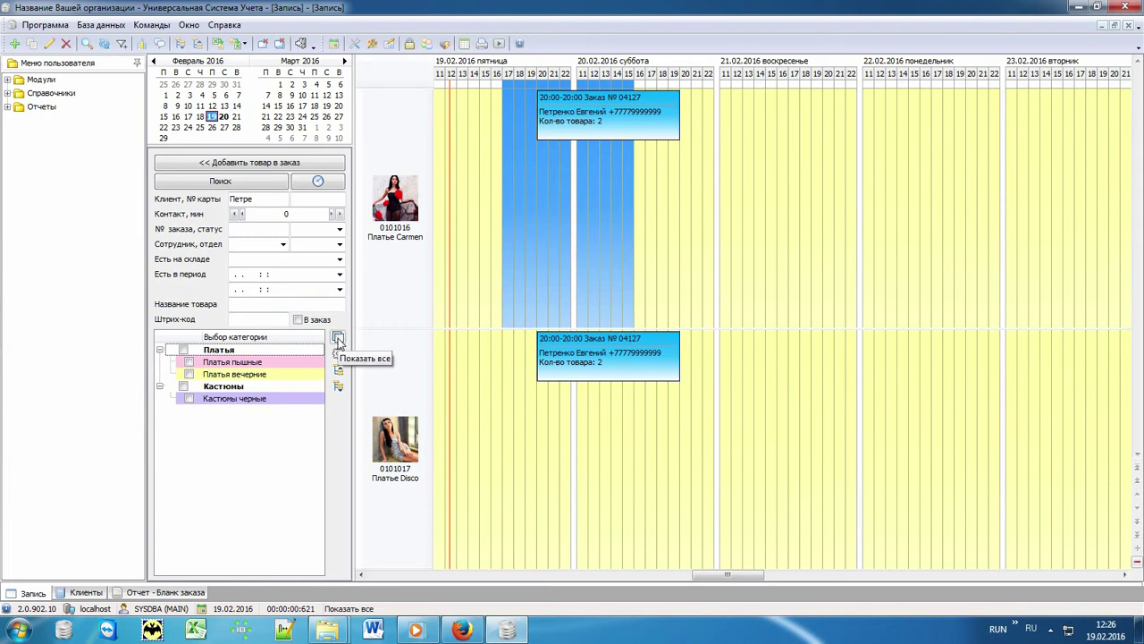
Show all items again and check orders № 04127 and № 04128 on the schedule.
{"action": "left_click", "coordinate": [338, 339]}
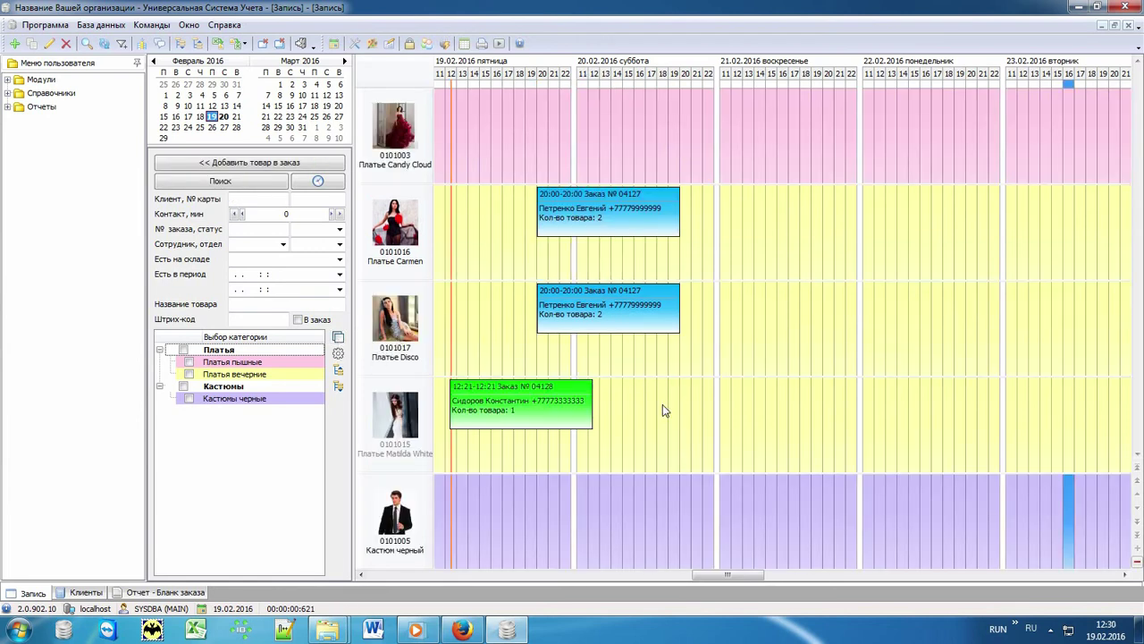
{"action": "left_click", "coordinate": [618, 210]}
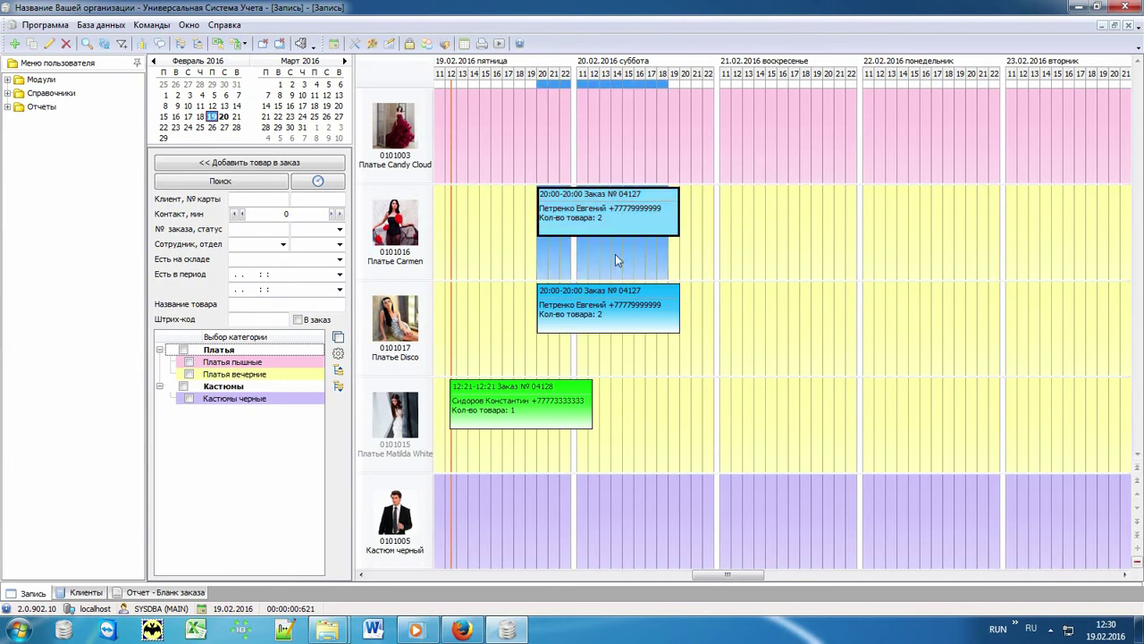
{"action": "left_click", "coordinate": [607, 304]}
{"action": "left_click", "coordinate": [503, 409]}
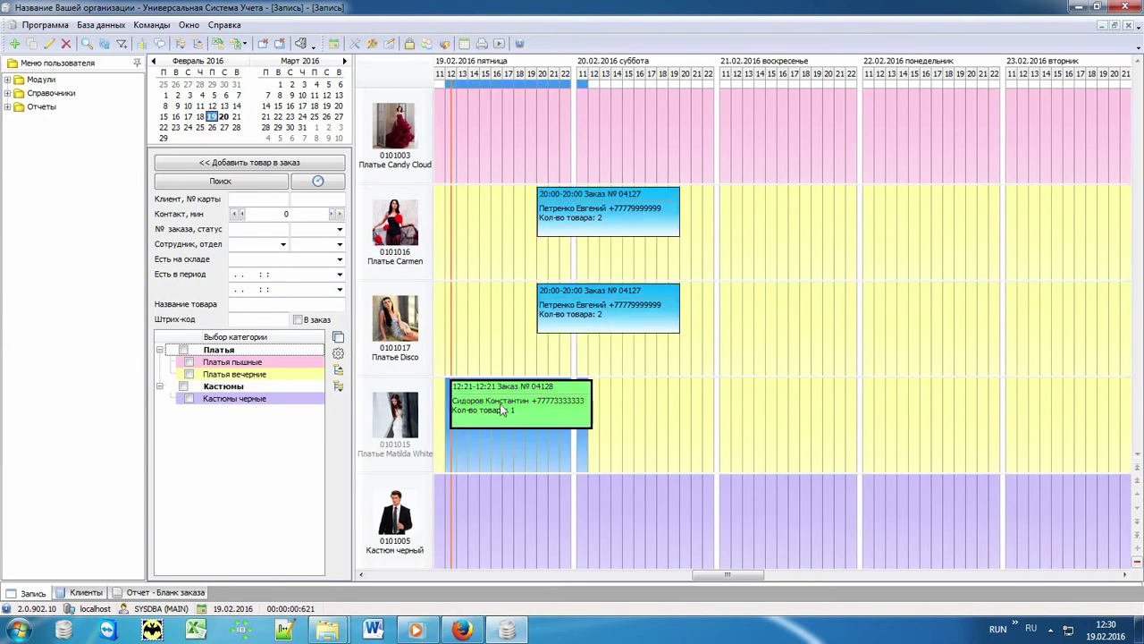
{"action": "left_click", "coordinate": [711, 447]}
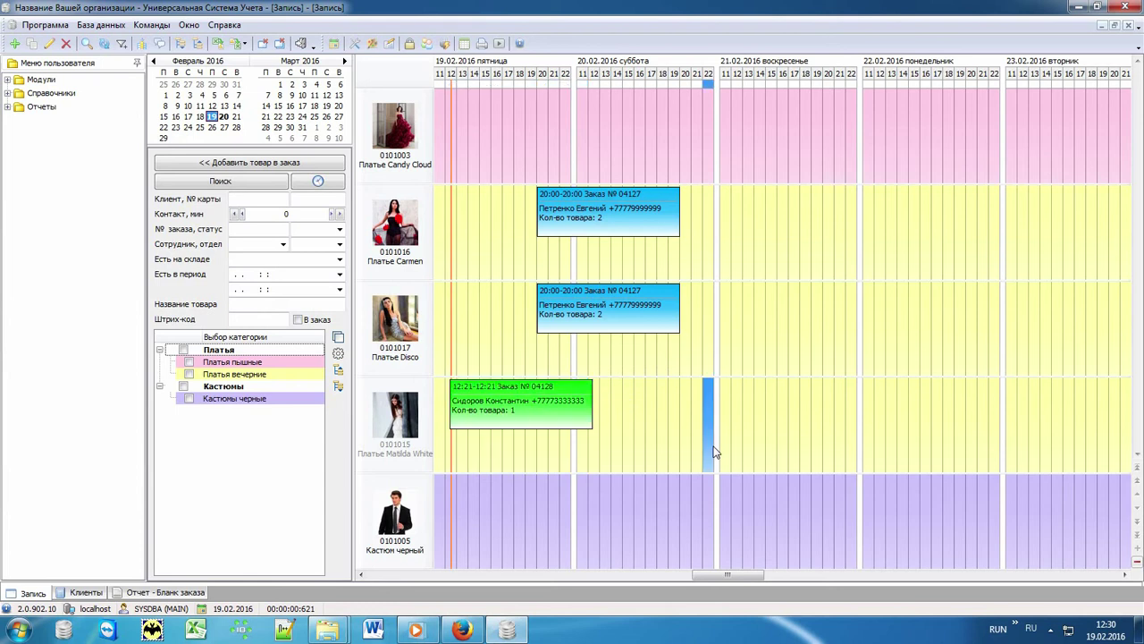
Book Платье Candy Cloud at 19.02 12:30 for the problem client, paying 4000 and leaving 1 000 owed.
{"action": "double_click", "coordinate": [443, 126]}
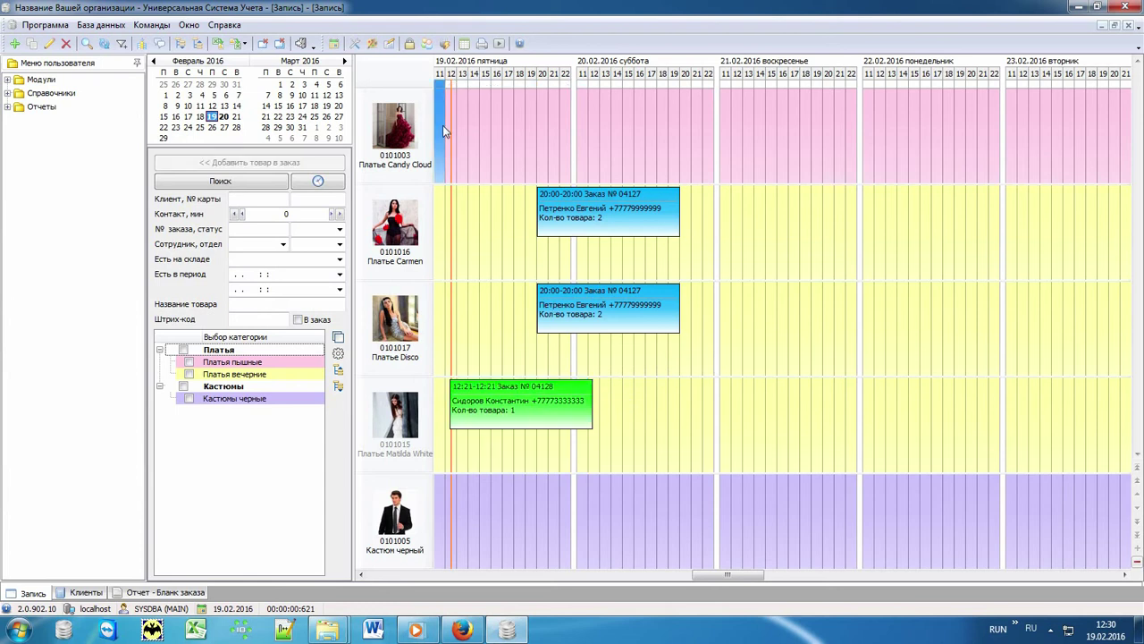
{"action": "left_click", "coordinate": [296, 99]}
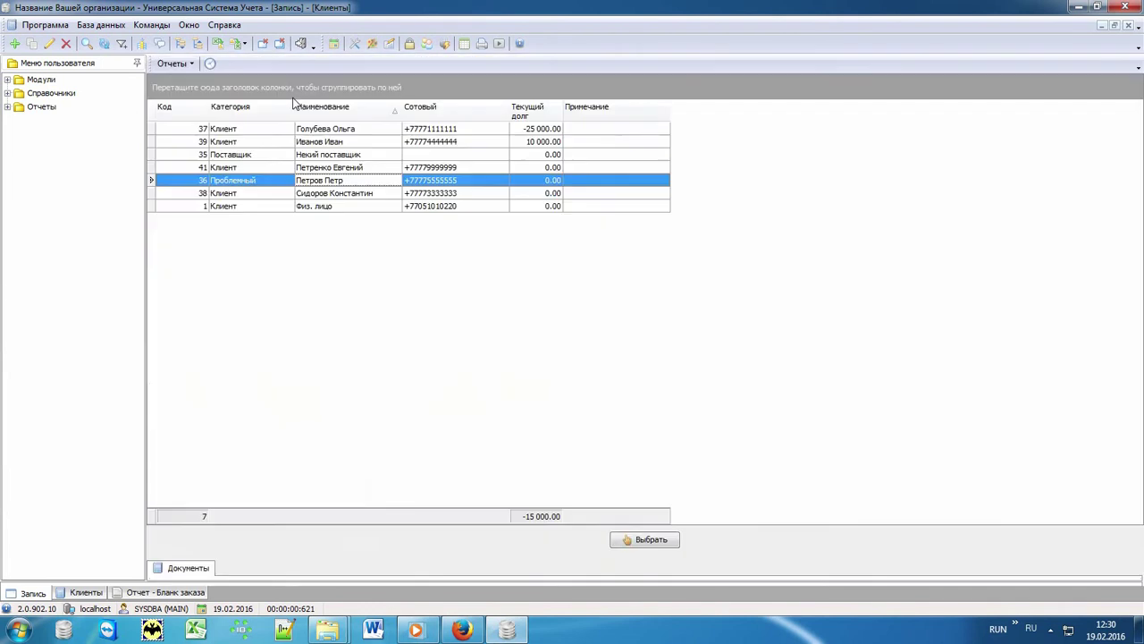
{"action": "double_click", "coordinate": [336, 181]}
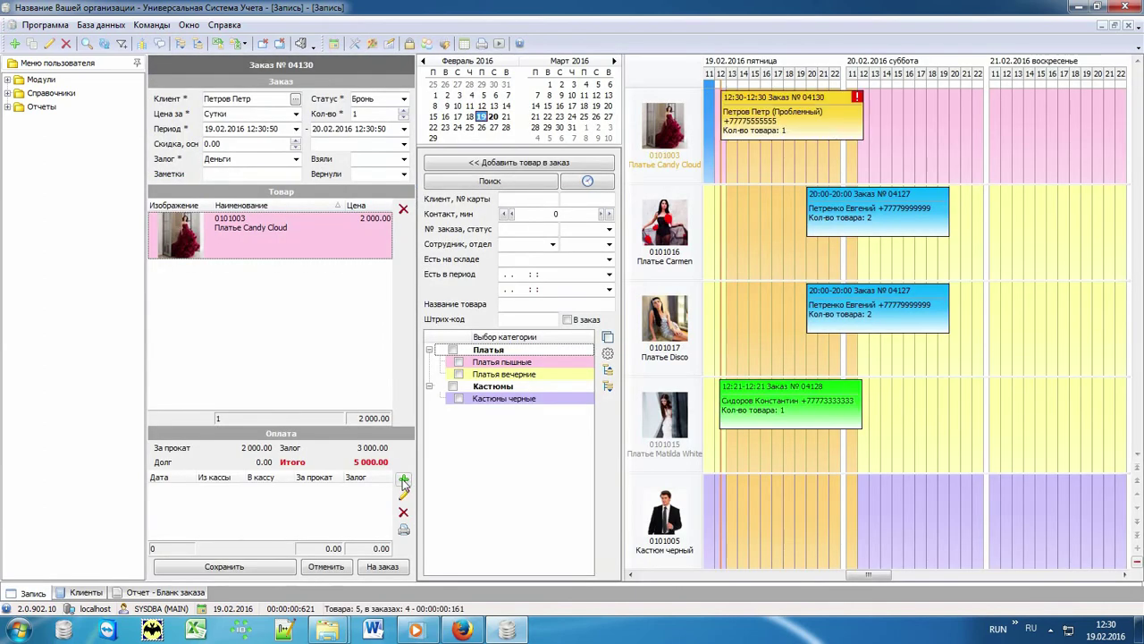
{"action": "left_click", "coordinate": [404, 482]}
{"action": "type", "text": "4000"}
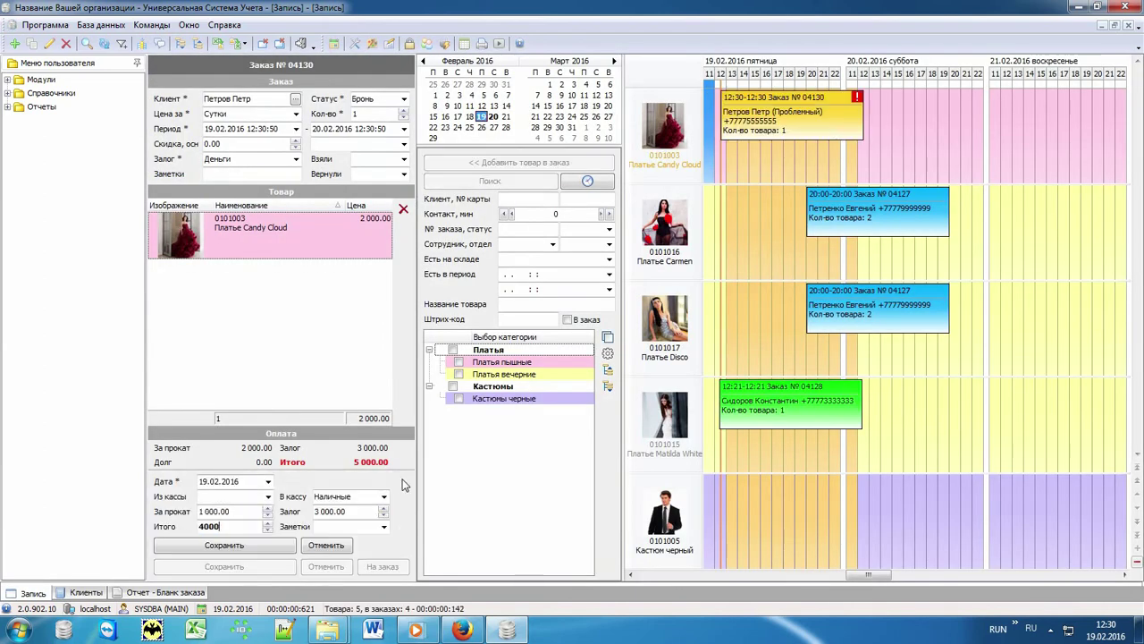
{"action": "key", "text": "Return"}
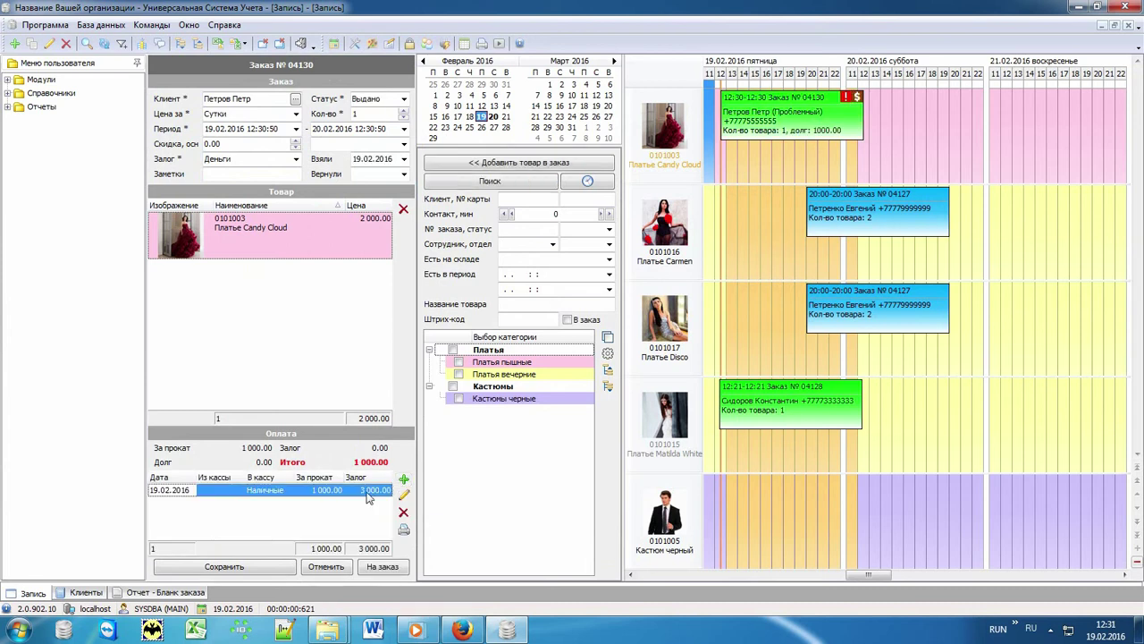
{"action": "left_click", "coordinate": [259, 571]}
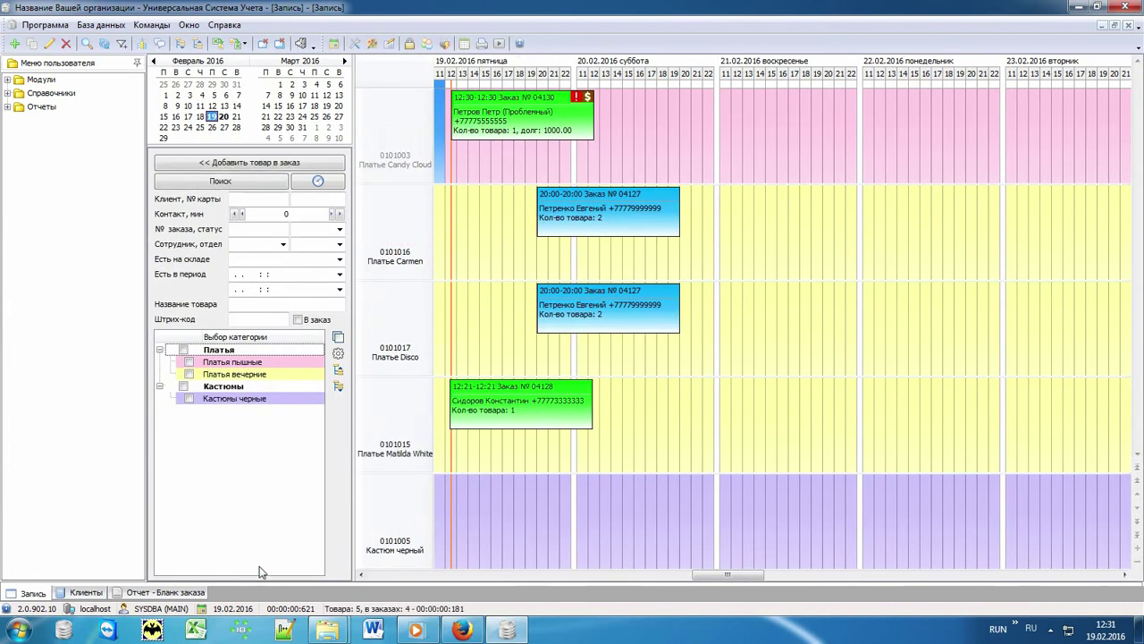
{"action": "left_click", "coordinate": [201, 117]}
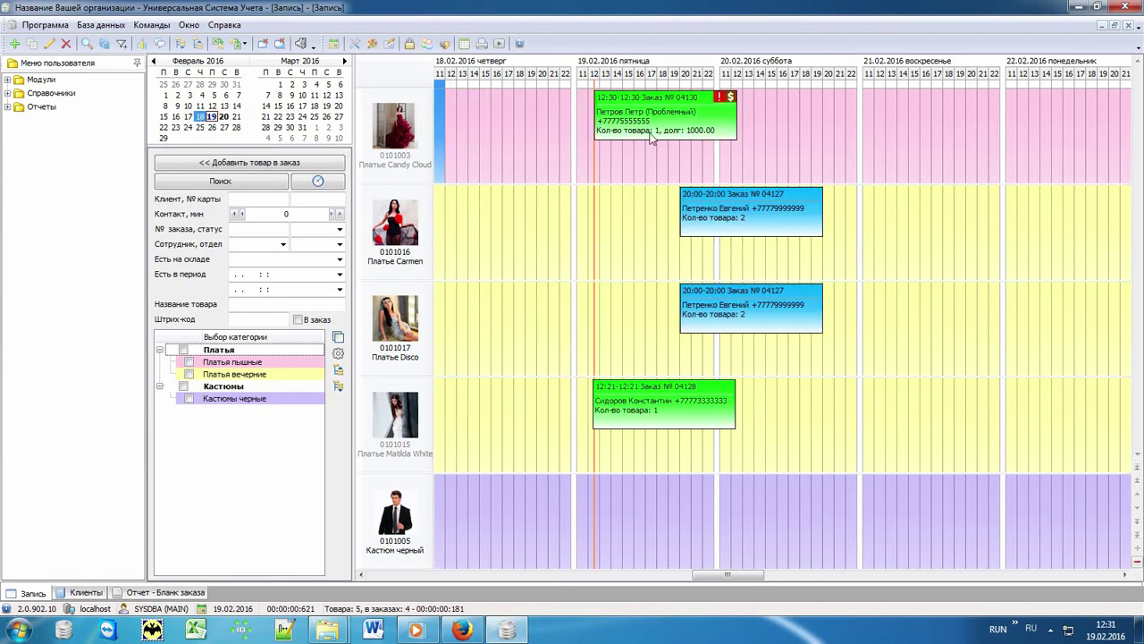
{"action": "left_click_drag", "start_coordinate": [637, 116], "coordinate": [498, 120]}
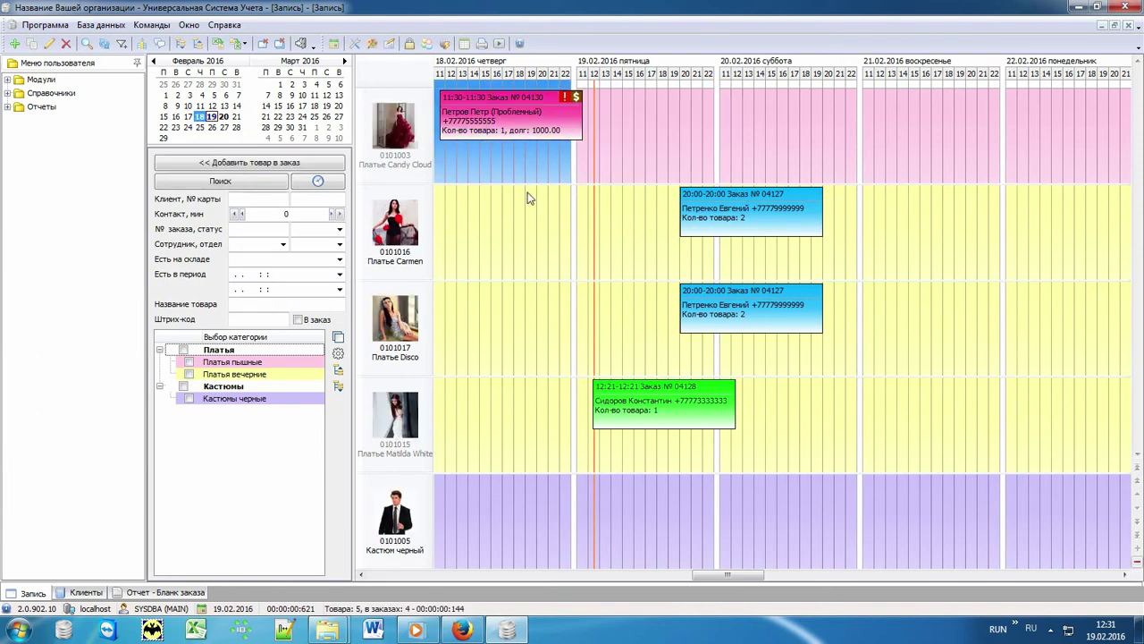
{"action": "left_click", "coordinate": [630, 136]}
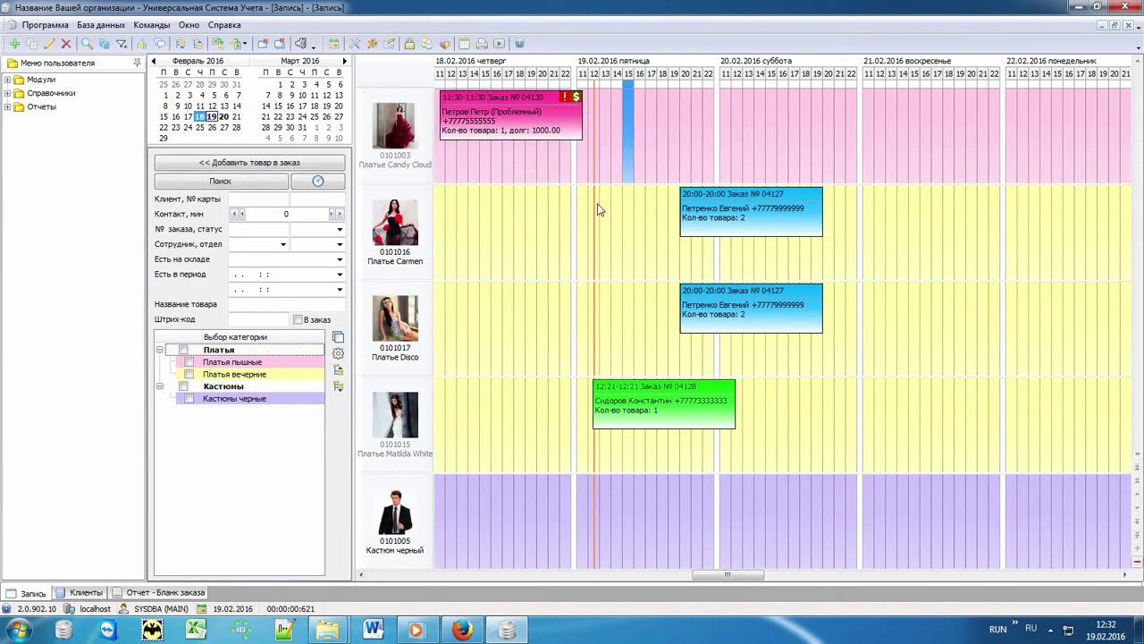
{"action": "left_click", "coordinate": [532, 130]}
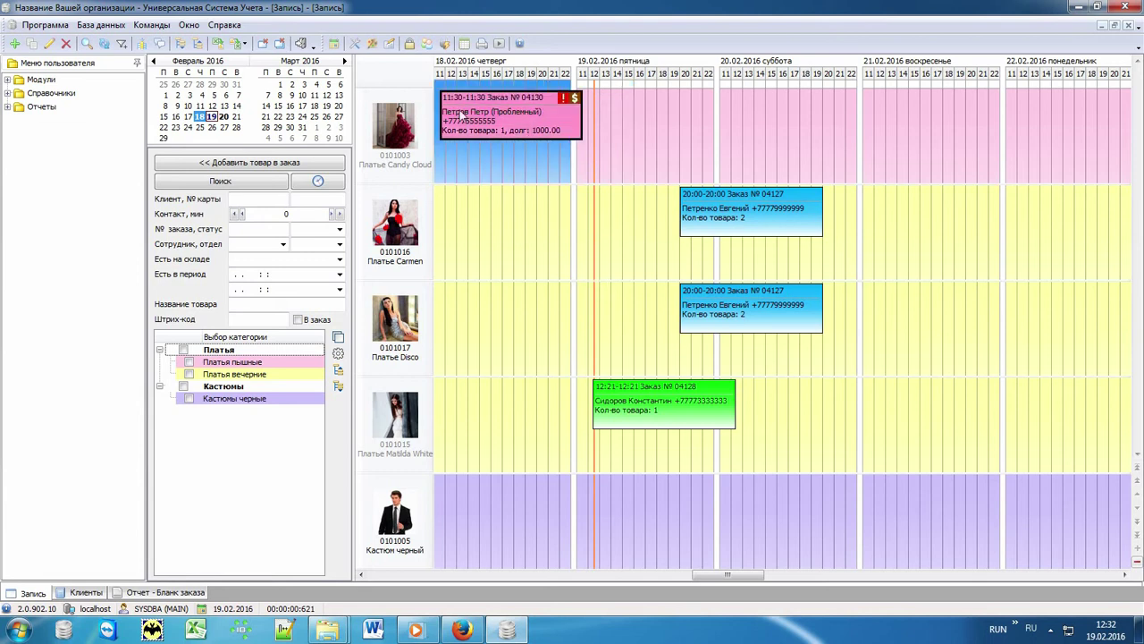
{"action": "left_click", "coordinate": [616, 150]}
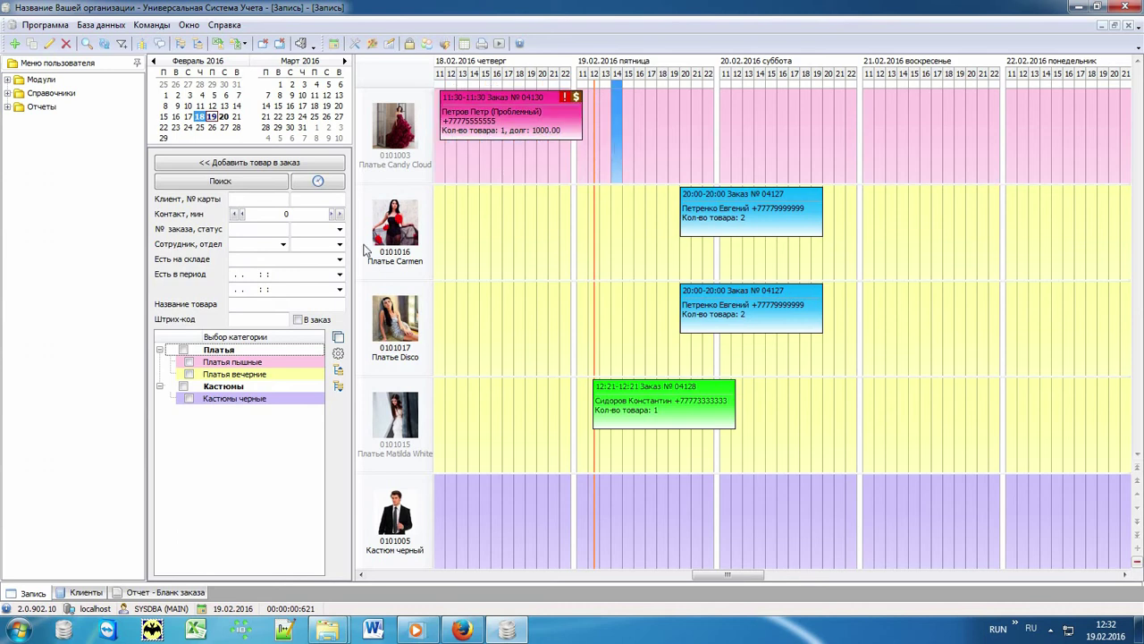
{"action": "left_click", "coordinate": [340, 230]}
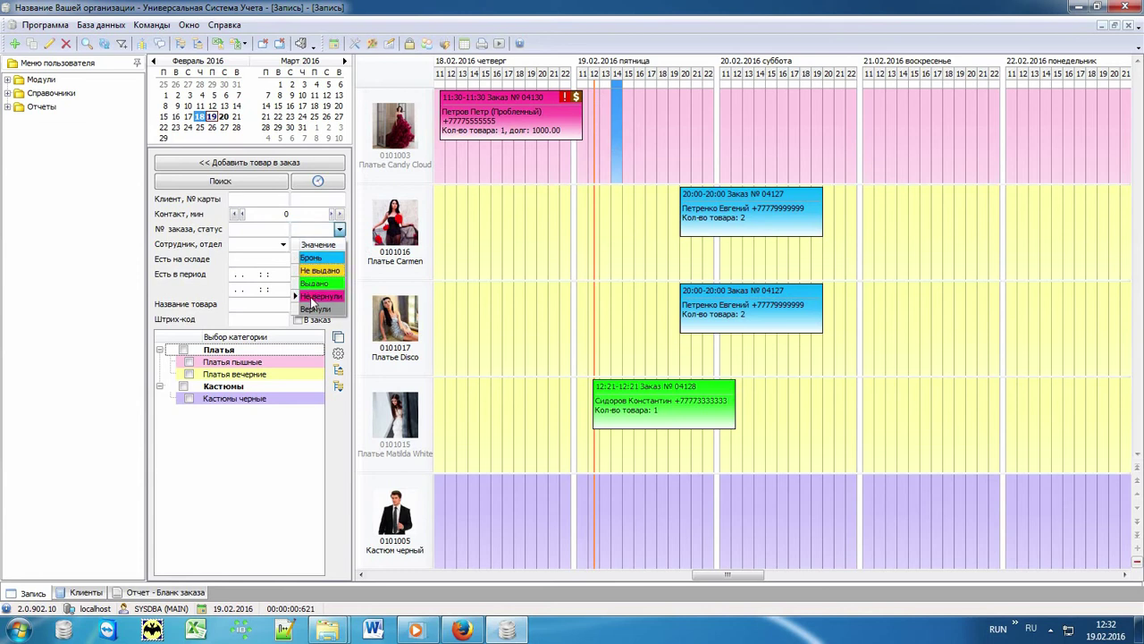
{"action": "left_click", "coordinate": [312, 288]}
{"action": "left_click", "coordinate": [275, 183]}
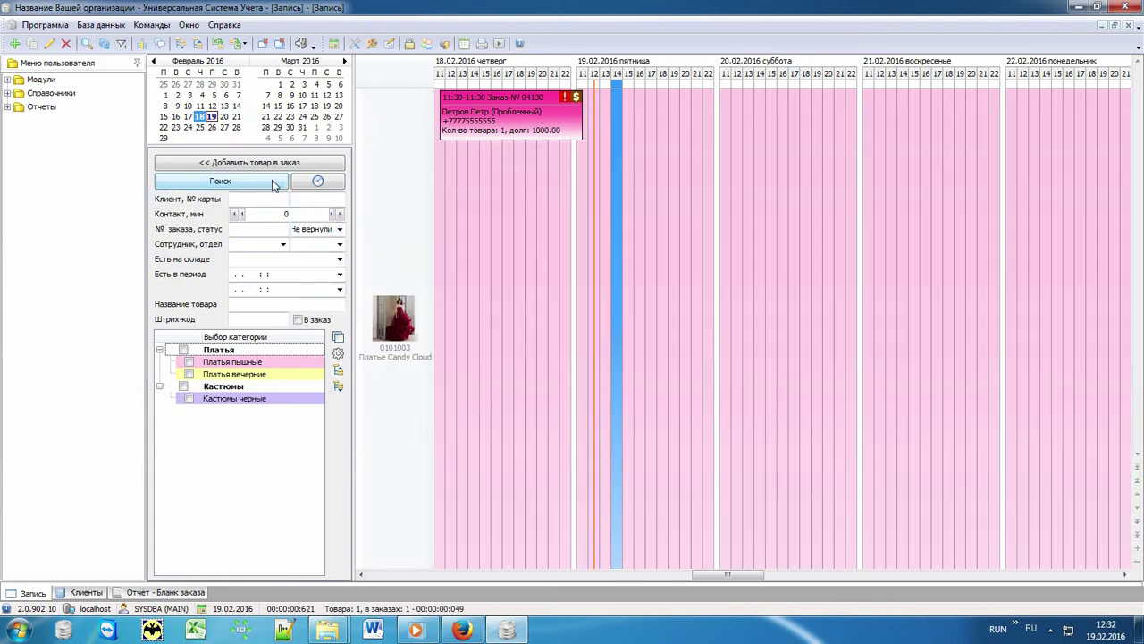
{"action": "left_click", "coordinate": [337, 339]}
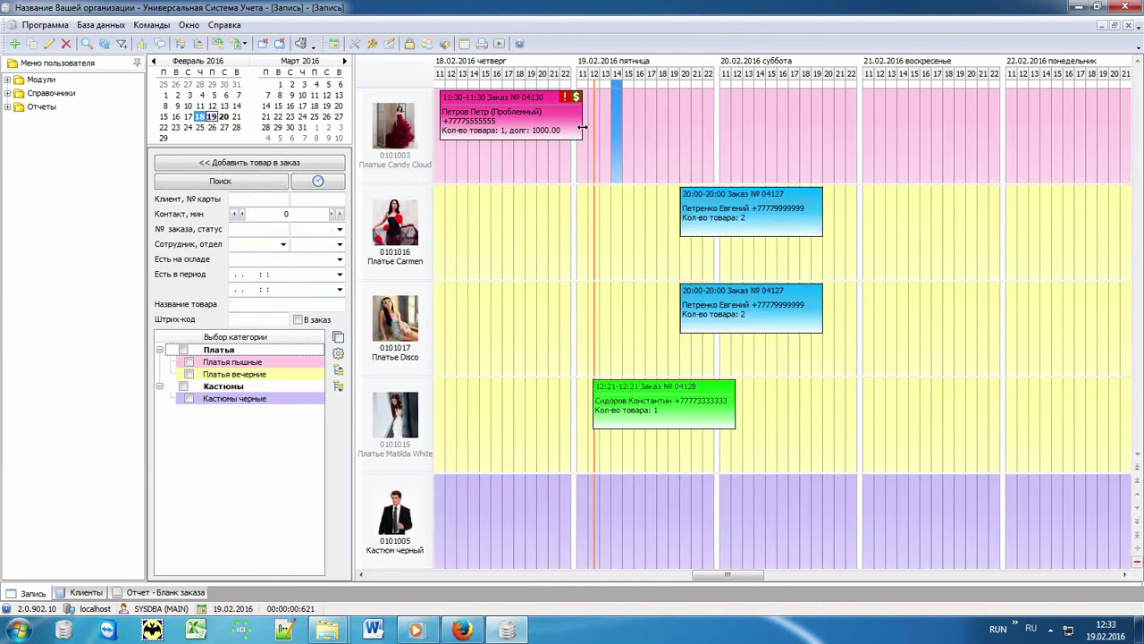
Add a 'Напомнить про возврат' return reminder to overdue order № 04130 for Платье Candy Cloud.
{"action": "right_click", "coordinate": [488, 131]}
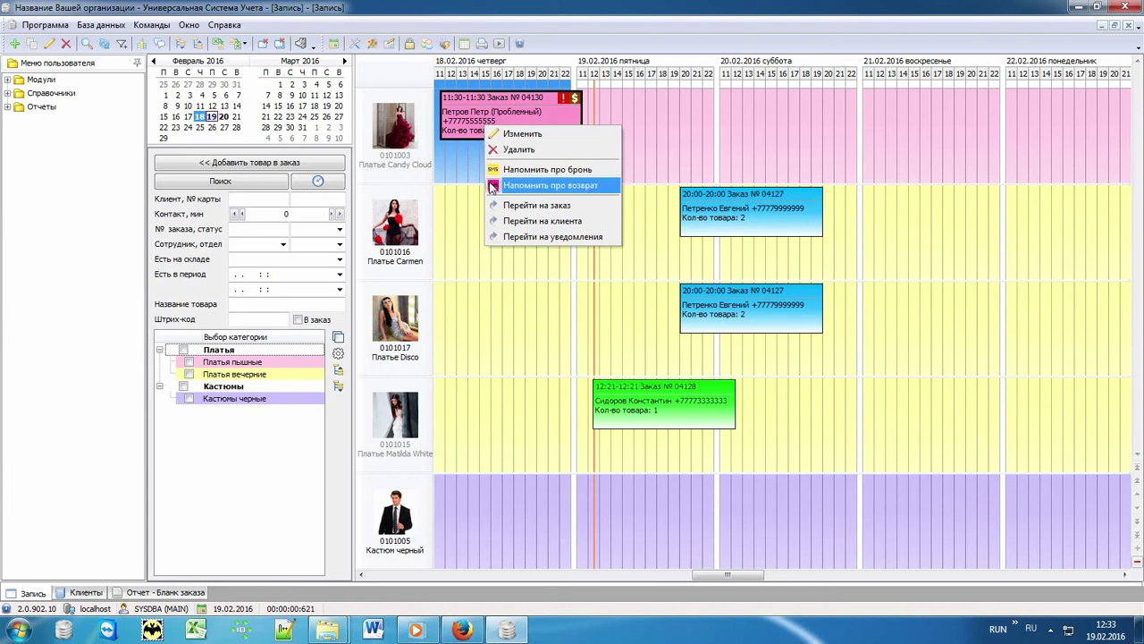
{"action": "left_click", "coordinate": [602, 185]}
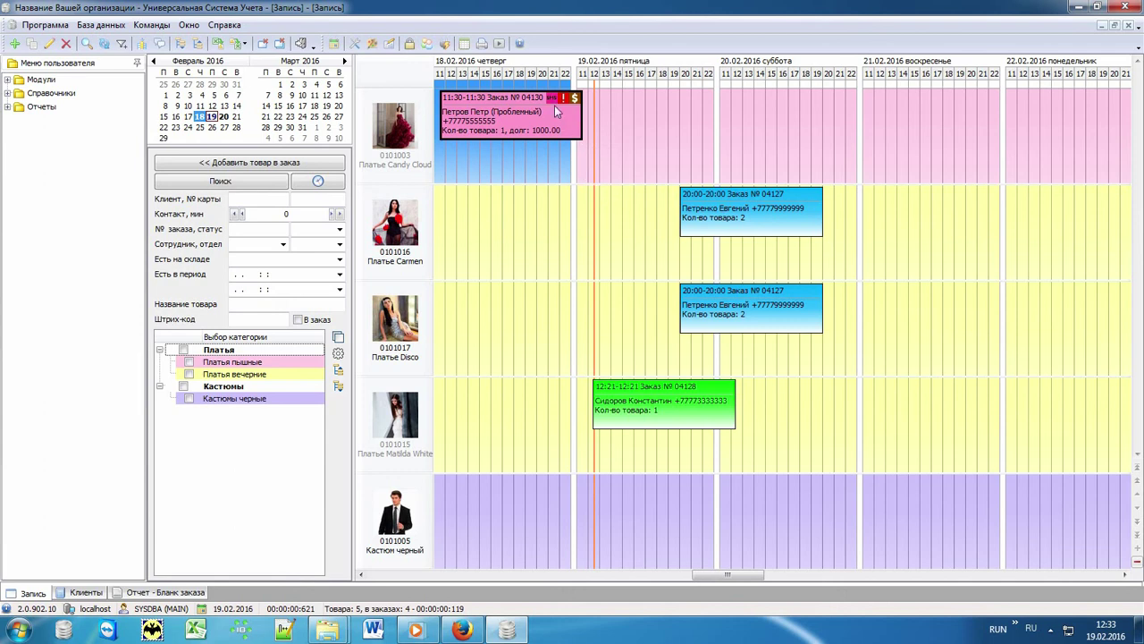
{"action": "left_click", "coordinate": [605, 106]}
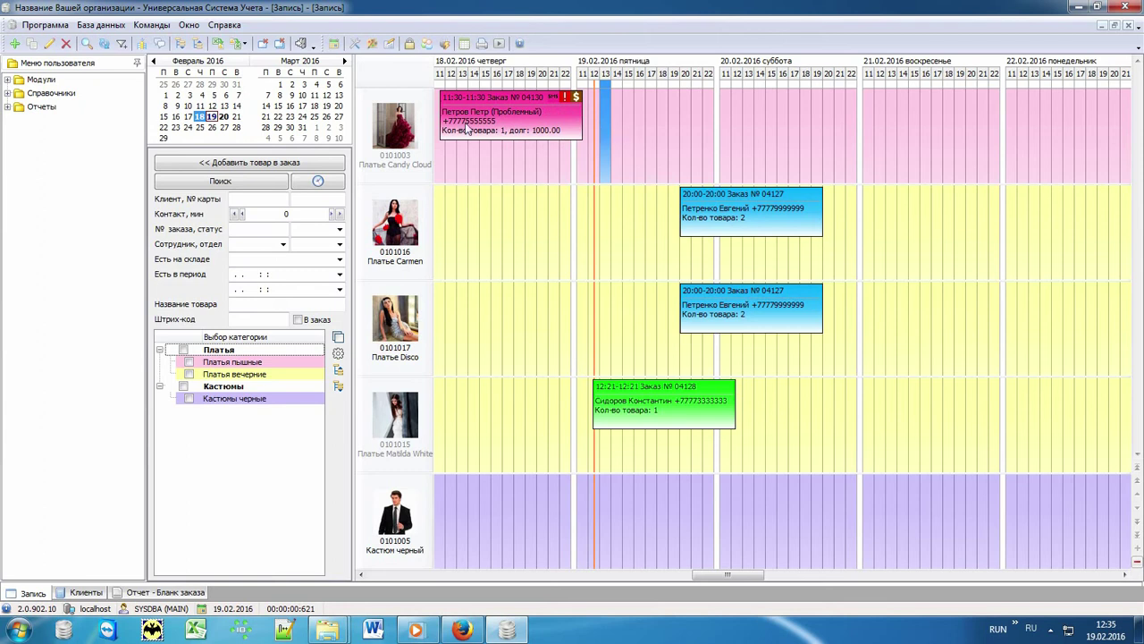
Open the Деньги report under Отчеты for 01.01–28.02.2016, showing 45 500.00 income and 30 480.00 balance.
{"action": "left_click", "coordinate": [22, 108]}
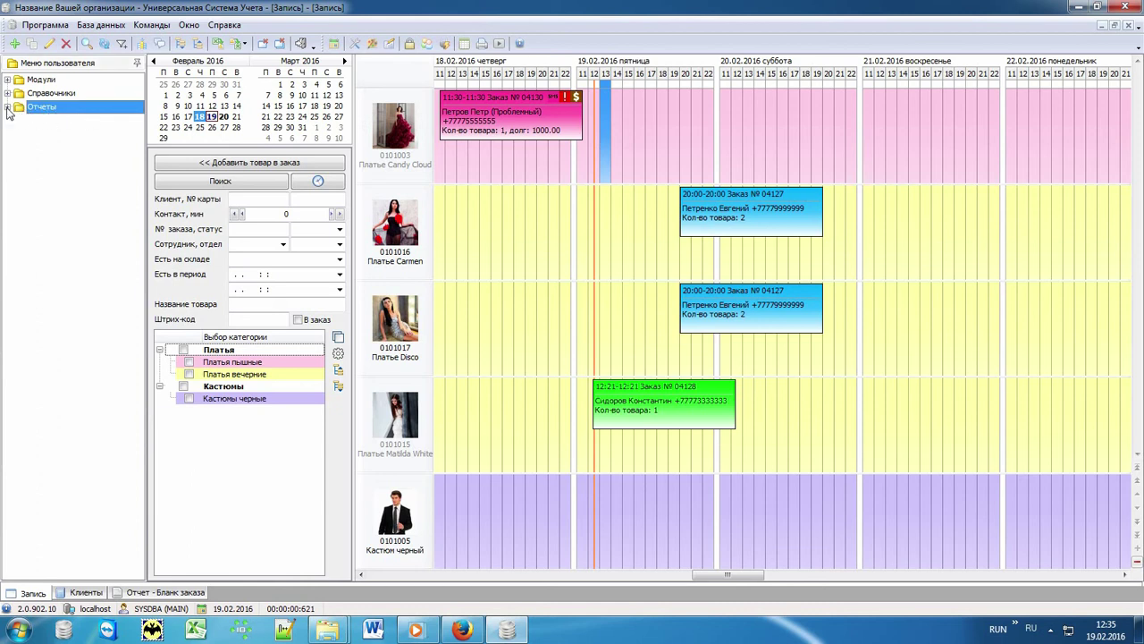
{"action": "left_click", "coordinate": [7, 108]}
{"action": "left_click", "coordinate": [18, 120]}
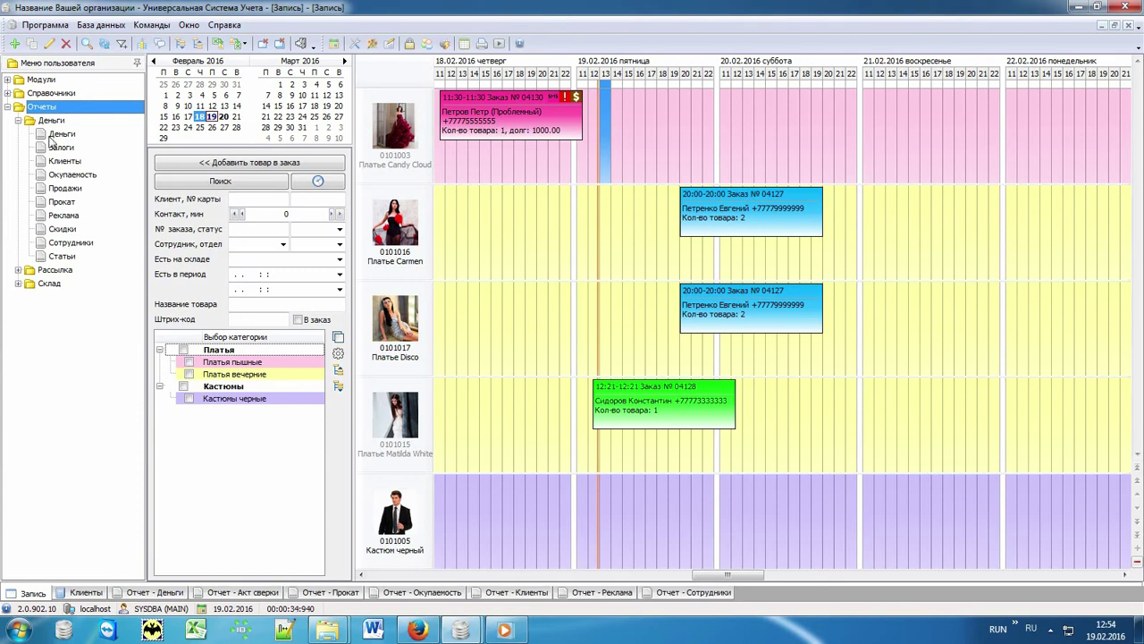
{"action": "left_click", "coordinate": [59, 135]}
{"action": "left_click", "coordinate": [169, 595]}
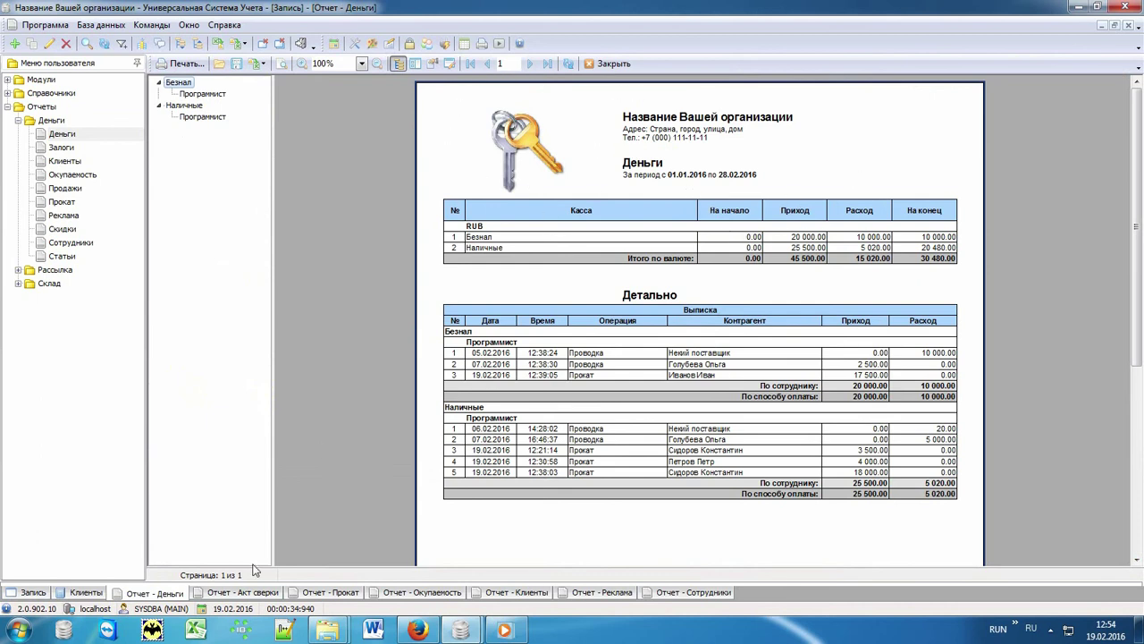
View the Акт сверки report, then the Прокат report's 33 500.00 total and category pie charts.
{"action": "left_click", "coordinate": [253, 594]}
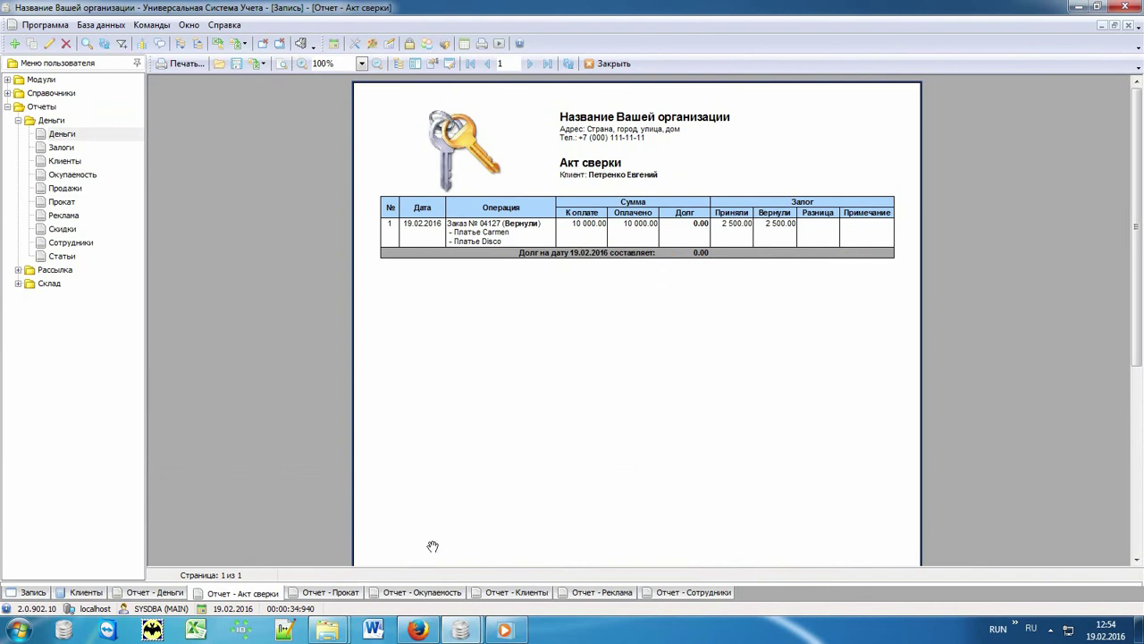
{"action": "left_click", "coordinate": [347, 594]}
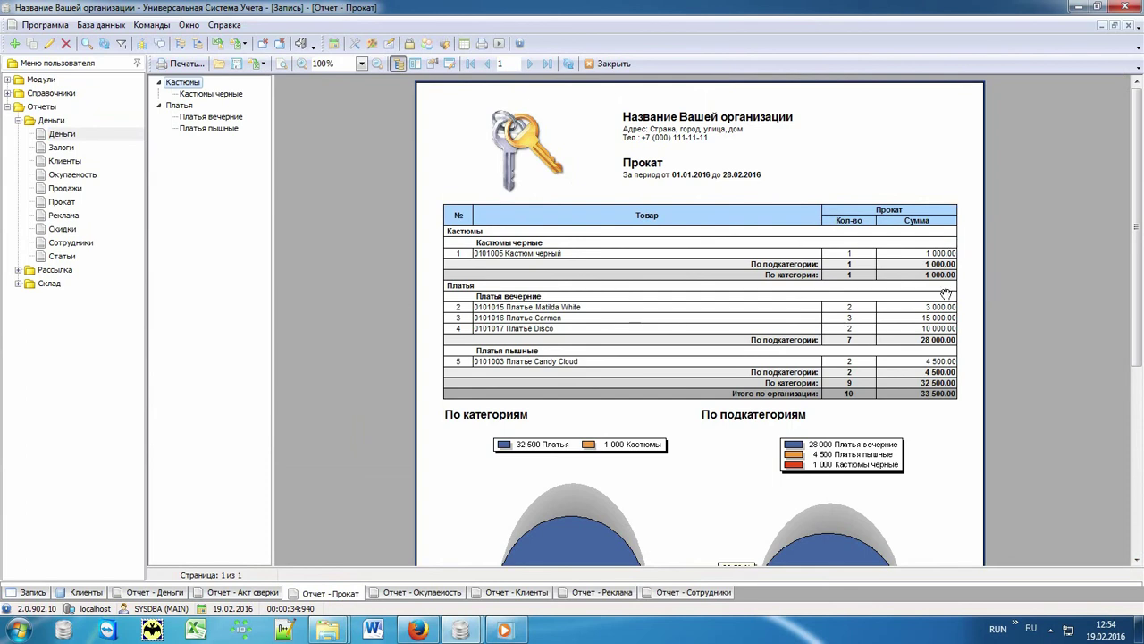
{"action": "left_click_drag", "start_coordinate": [961, 432], "coordinate": [965, 162]}
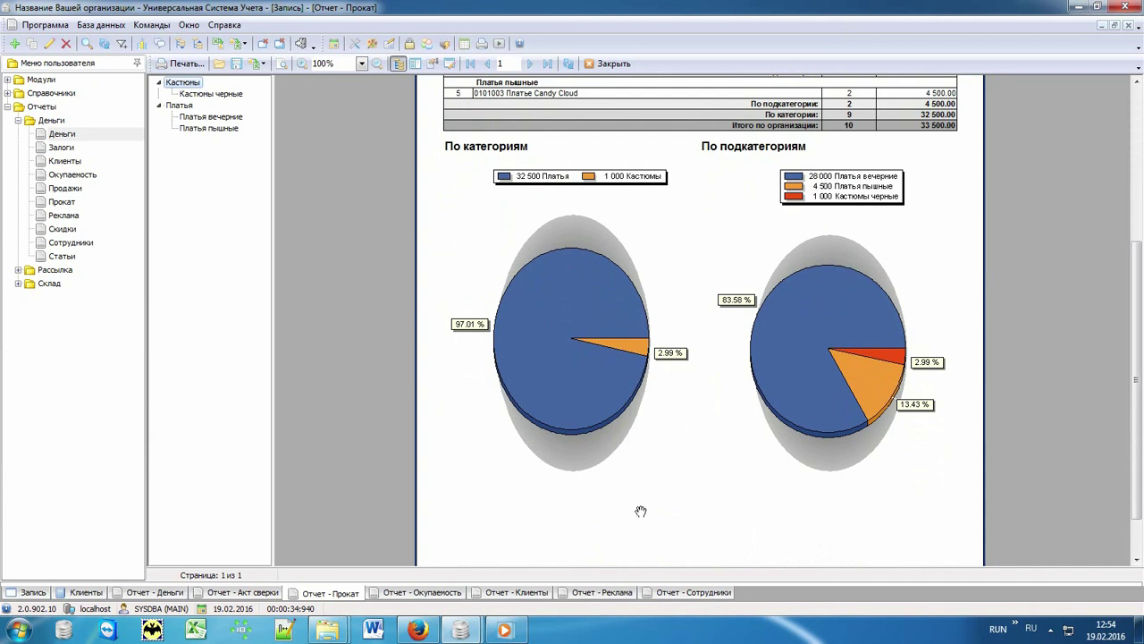
{"action": "left_click_drag", "start_coordinate": [697, 268], "coordinate": [695, 570]}
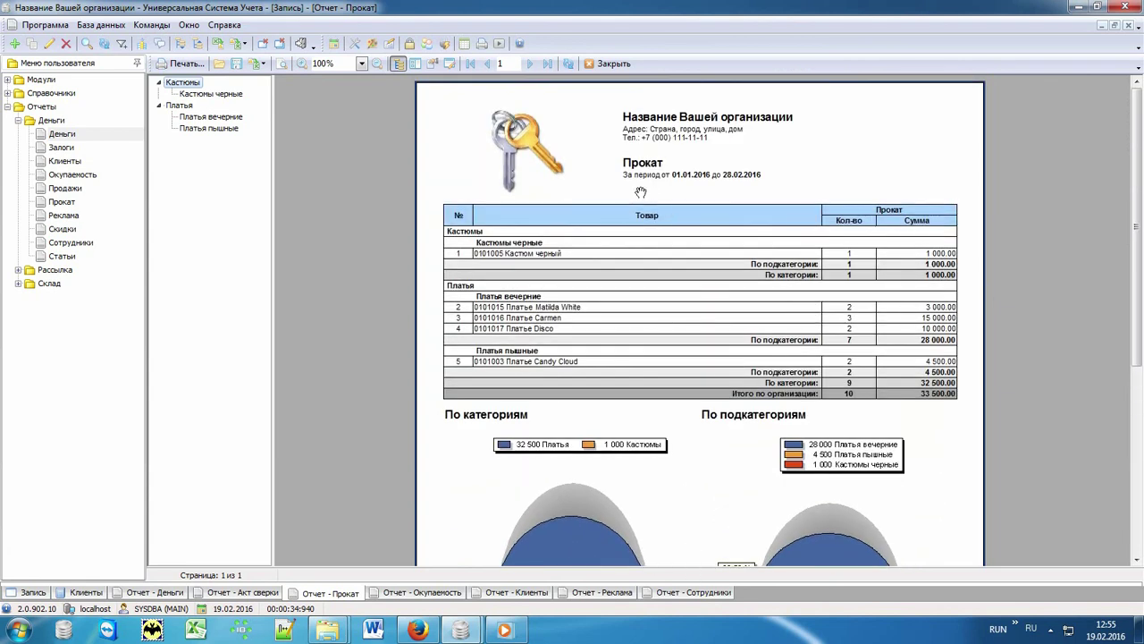
{"action": "left_click", "coordinate": [75, 189]}
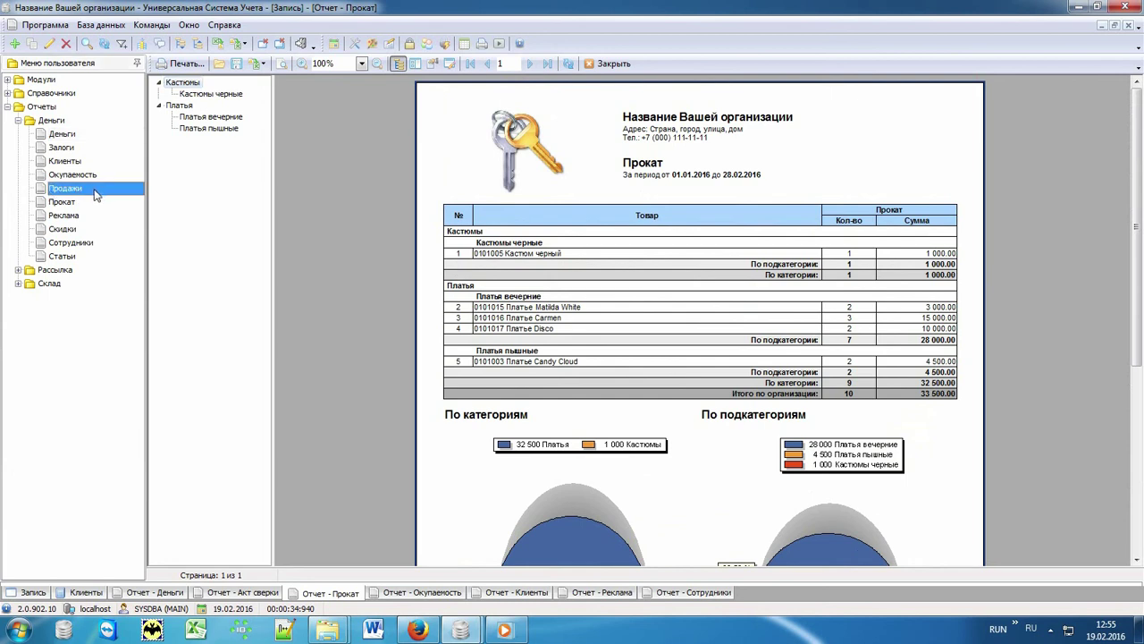
View the Окупаемость, Клиенты and Реклама reports, ending on Сотрудники with 55 500.00 total.
{"action": "left_click", "coordinate": [90, 176]}
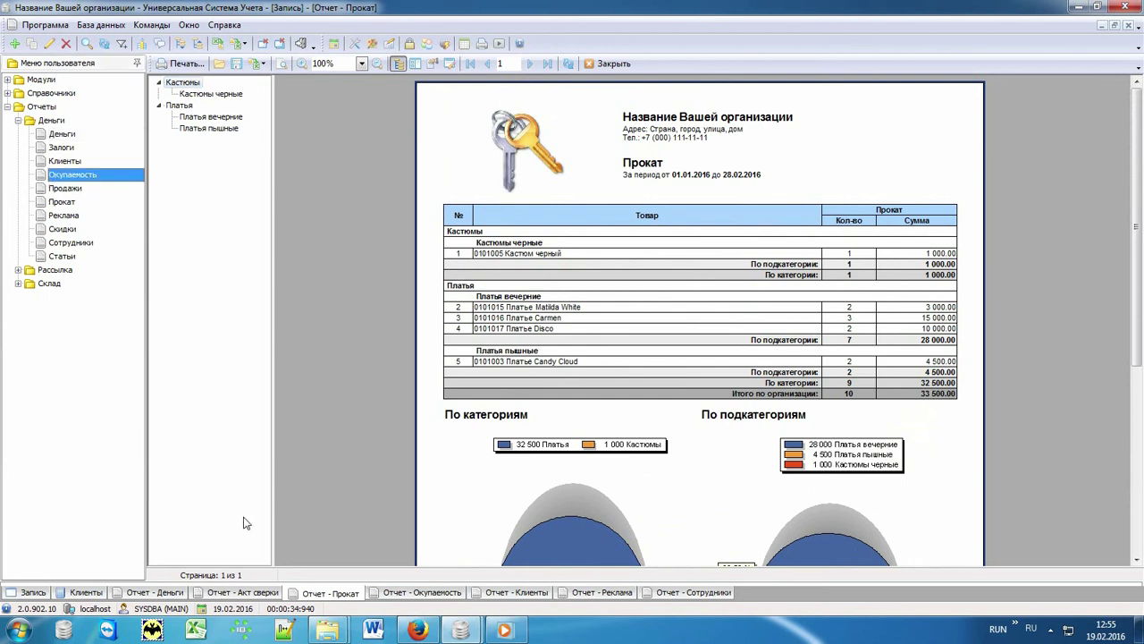
{"action": "left_click", "coordinate": [375, 594]}
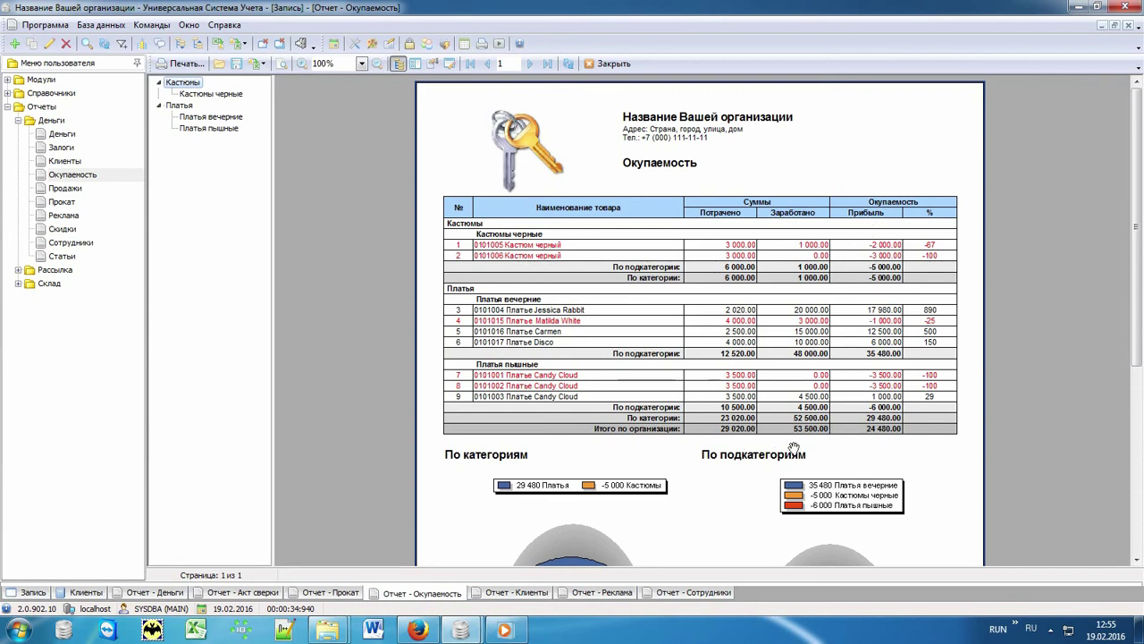
{"action": "left_click", "coordinate": [509, 594]}
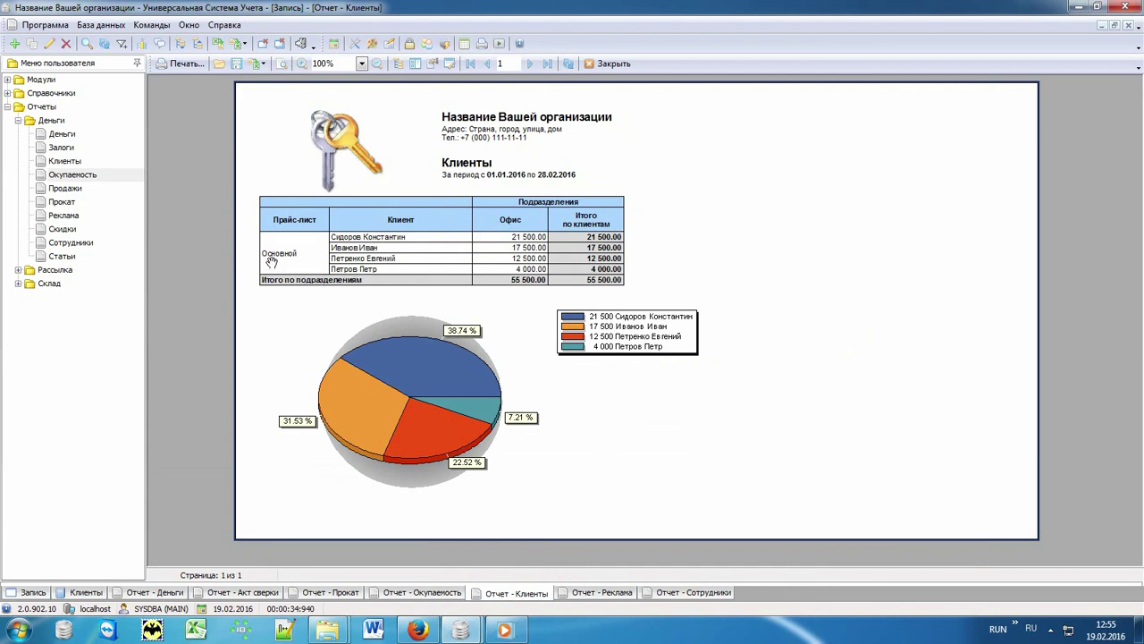
{"action": "left_click", "coordinate": [582, 595]}
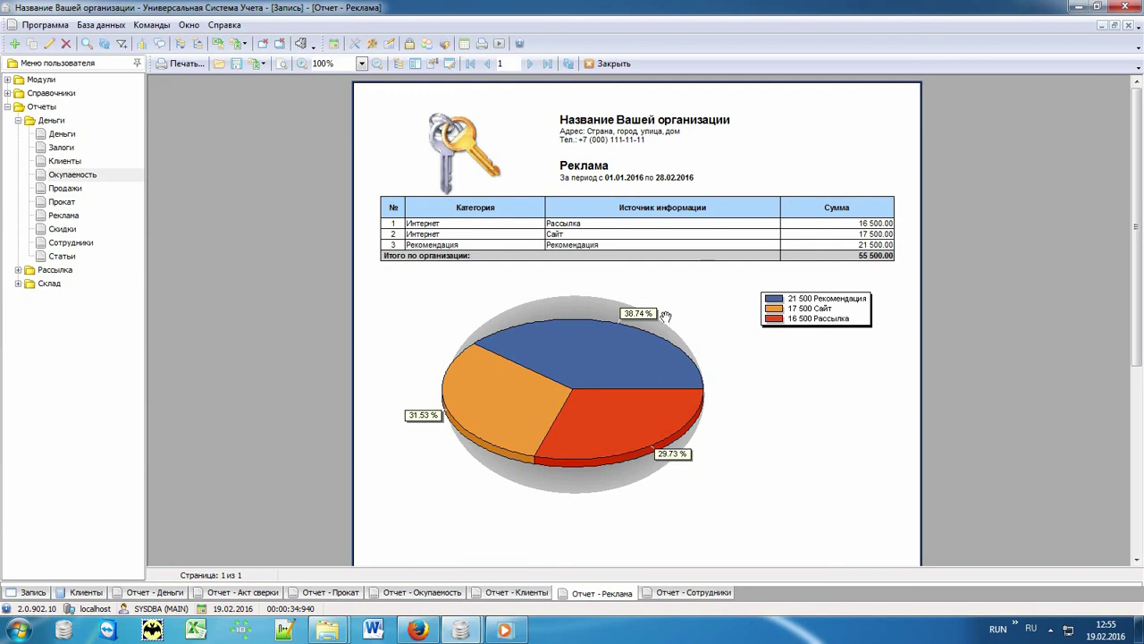
{"action": "left_click", "coordinate": [669, 597]}
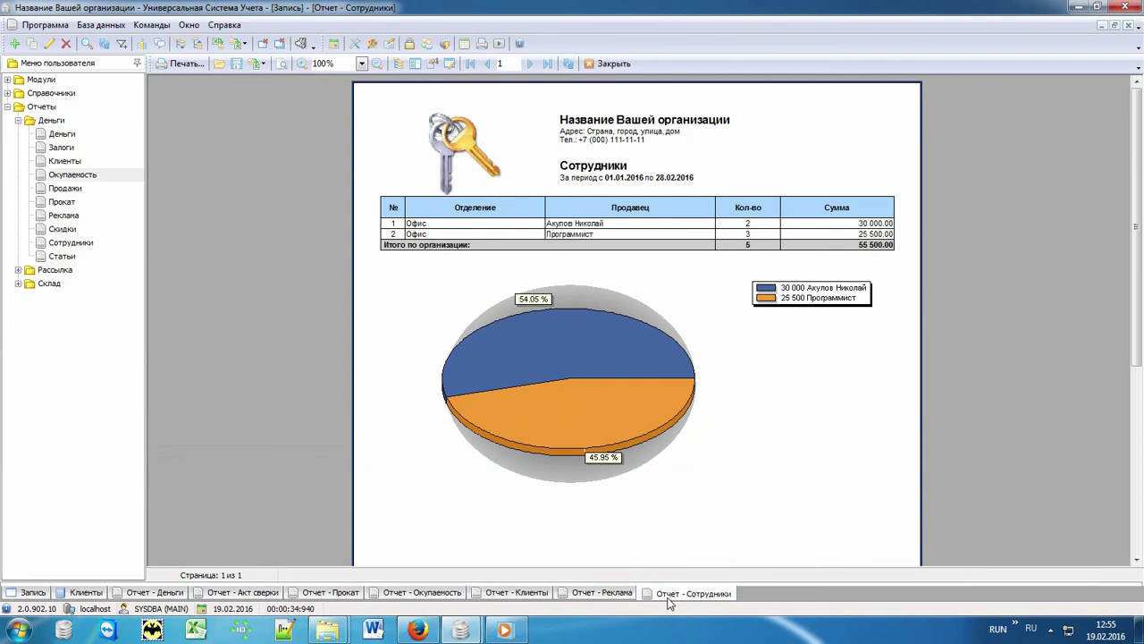